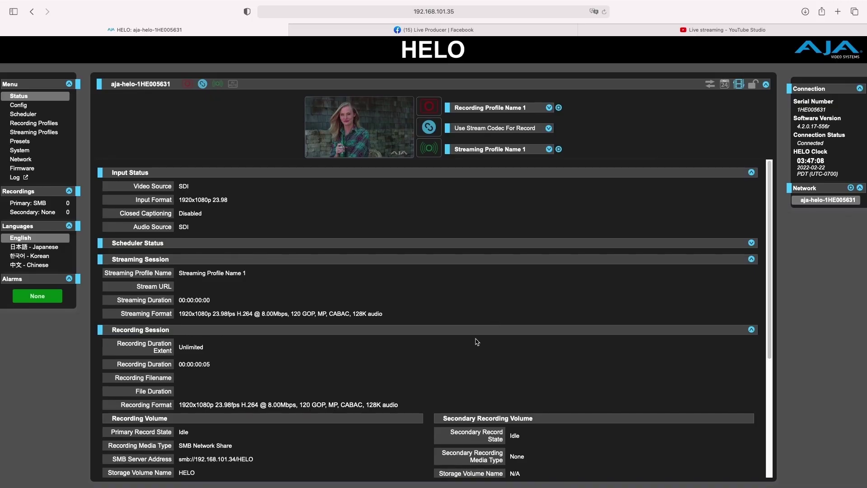
Open the Config page and check the Auto-recover Streaming options, keeping the setting On
left_click(28, 109)
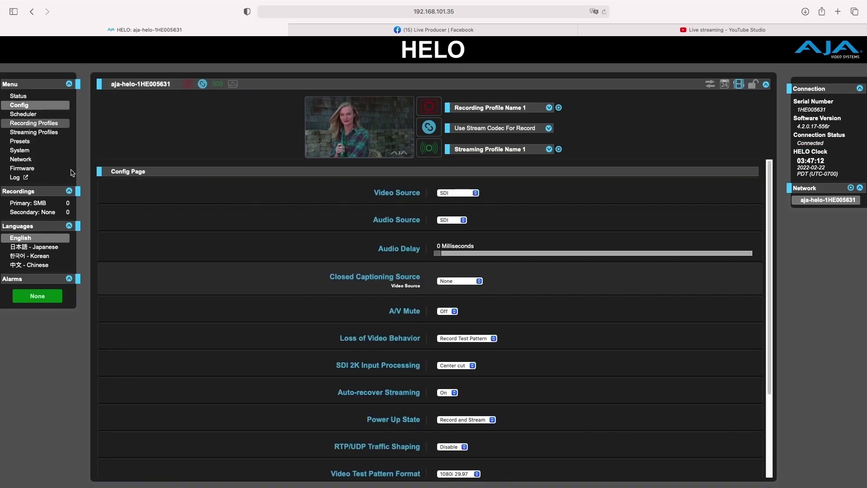
scroll(459, 390, "down", 5)
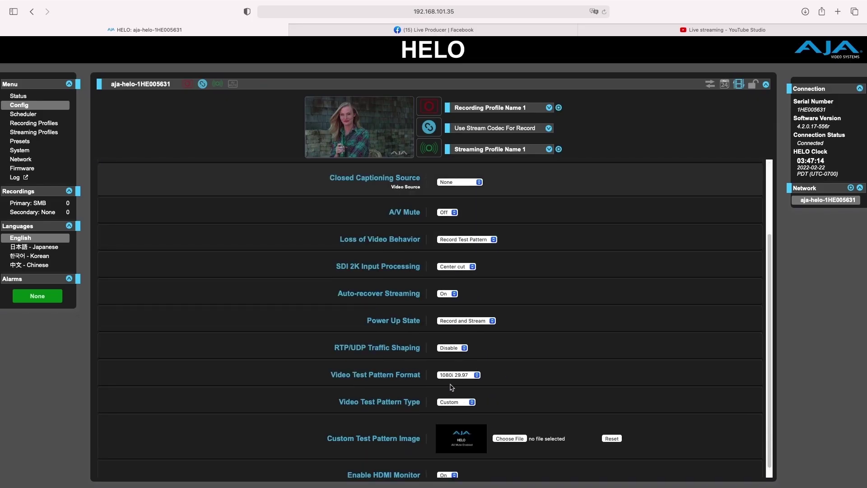
scroll(450, 385, "up", 5)
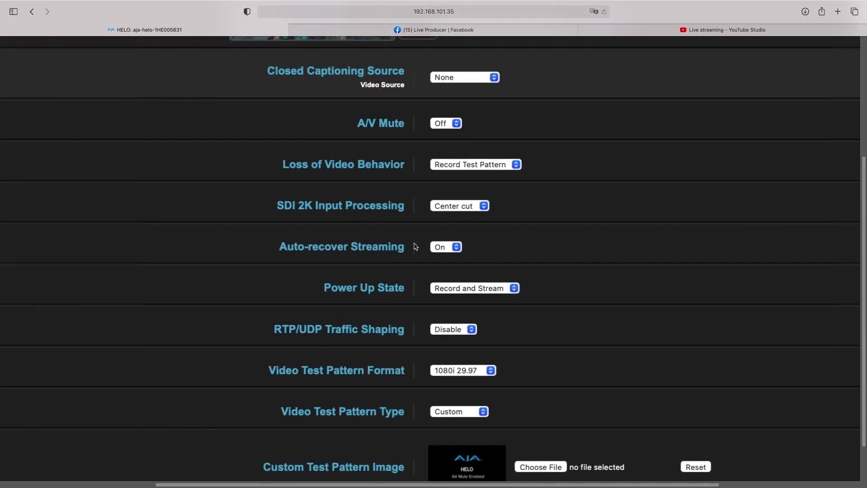
left_click(455, 248)
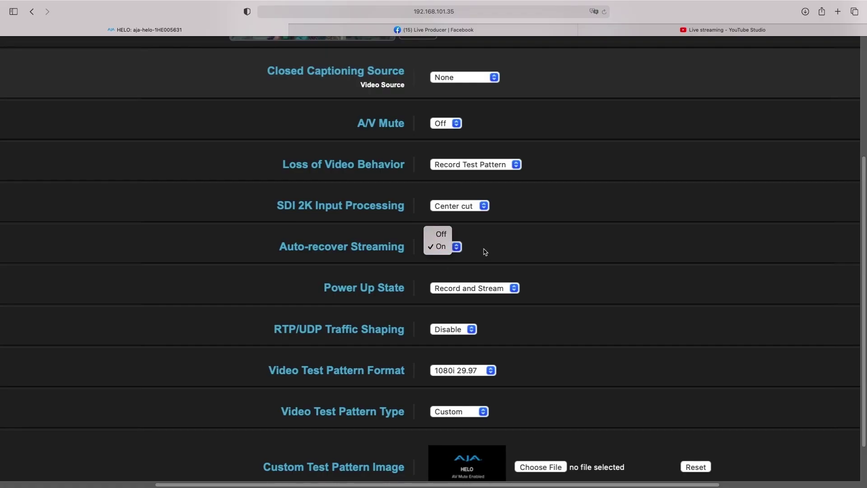
left_click(534, 255)
scroll(535, 256, "down", 5)
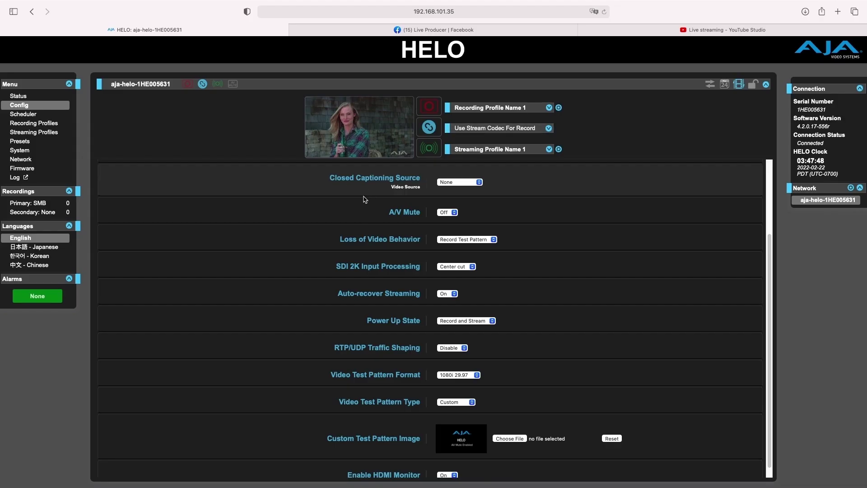
mouse_move(370, 208)
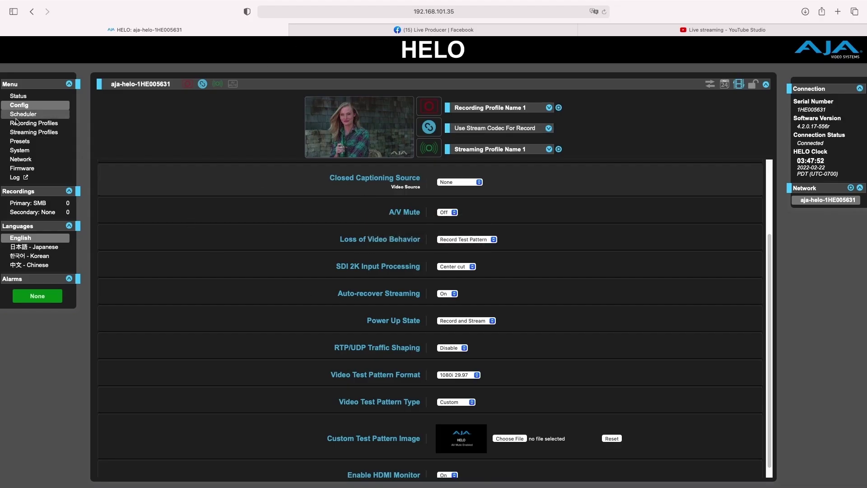
Open the Streaming Profiles page and review the RTMP server URL and stream key settings of Streaming Profile Name 1
left_click(32, 132)
scroll(414, 283, "down", 3)
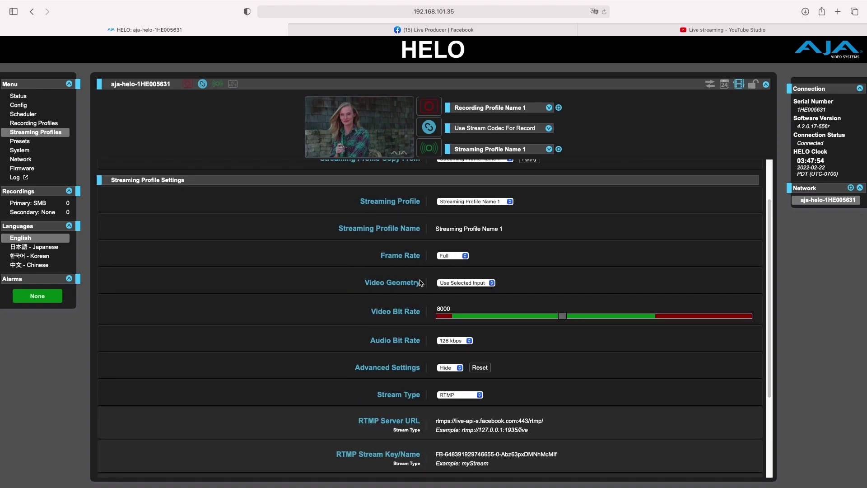
scroll(396, 365, "up", 5)
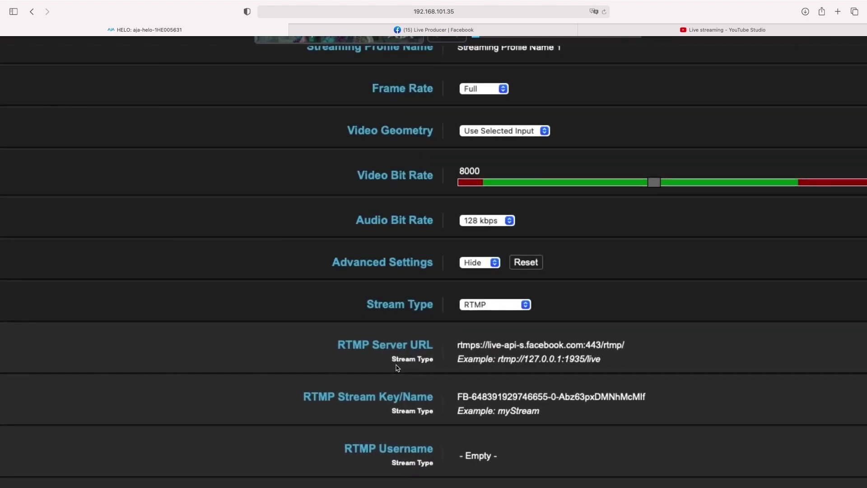
scroll(397, 365, "down", 2)
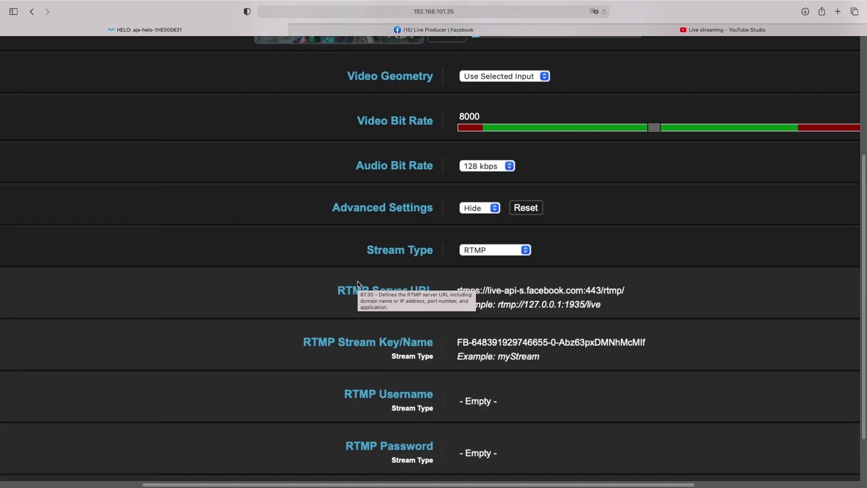
Switch to Facebook Live Producer and examine the stream key and server URL in the streaming software setup
left_click(369, 35)
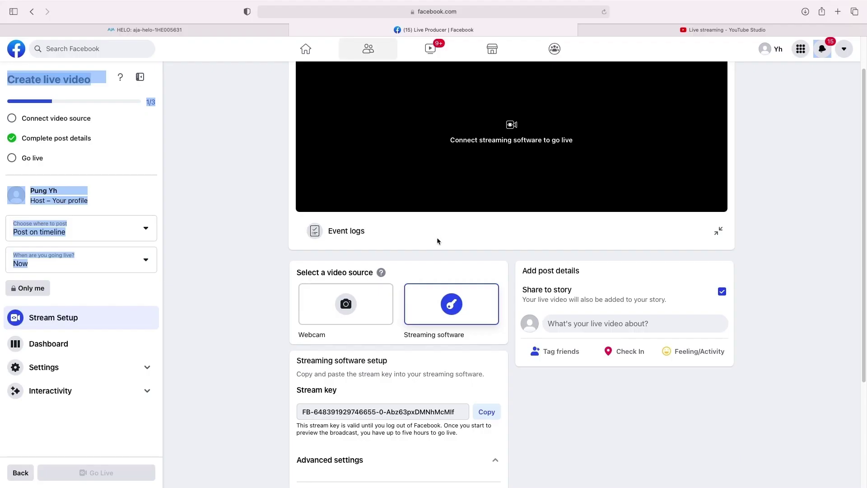
left_click(371, 468)
scroll(378, 452, "down", 3)
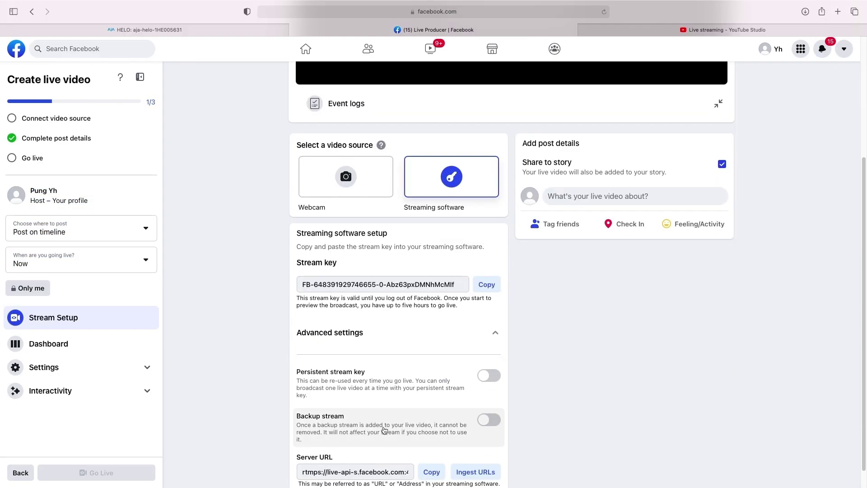
Return to the HELO web interface and start streaming with Streaming Profile Name 1
left_click(179, 28)
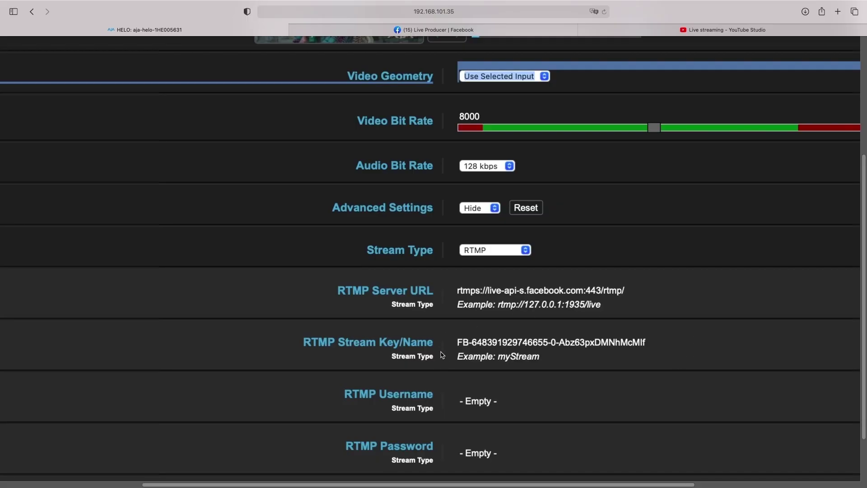
scroll(443, 362, "down", 5)
left_click(300, 312)
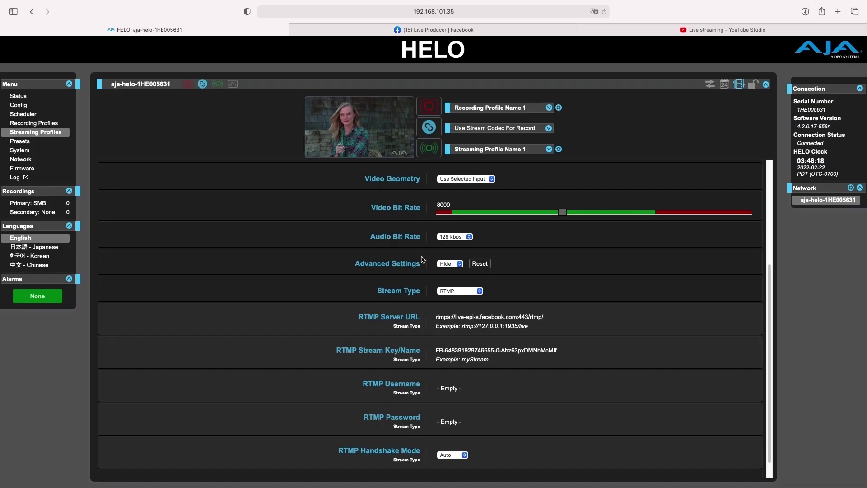
scroll(431, 146, "up", 3)
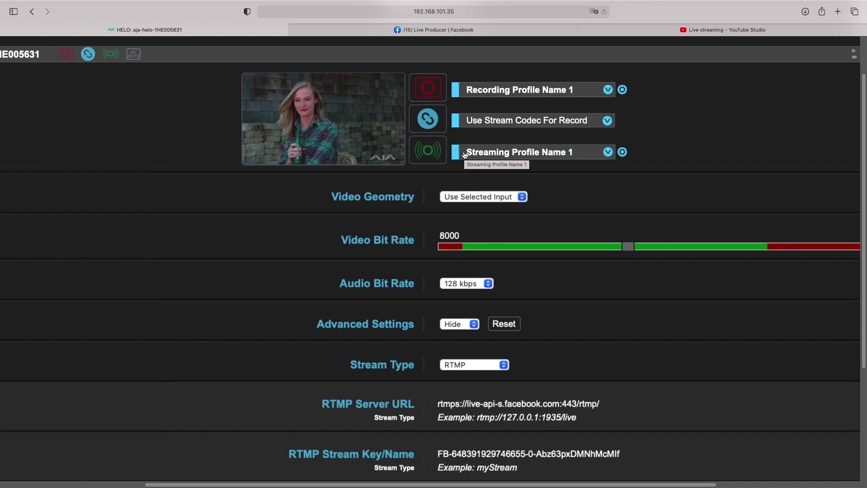
left_click(436, 153)
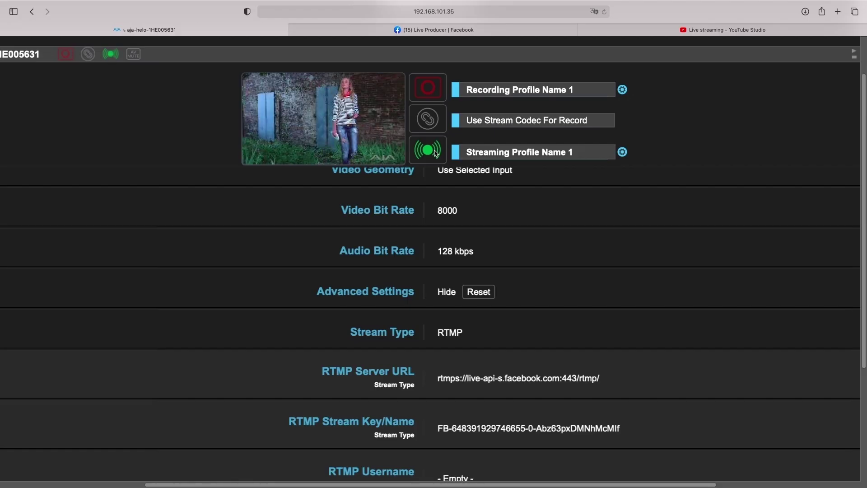
Switch to Facebook Live Producer, check the incoming preview, and go live without adding a title
left_click(449, 27)
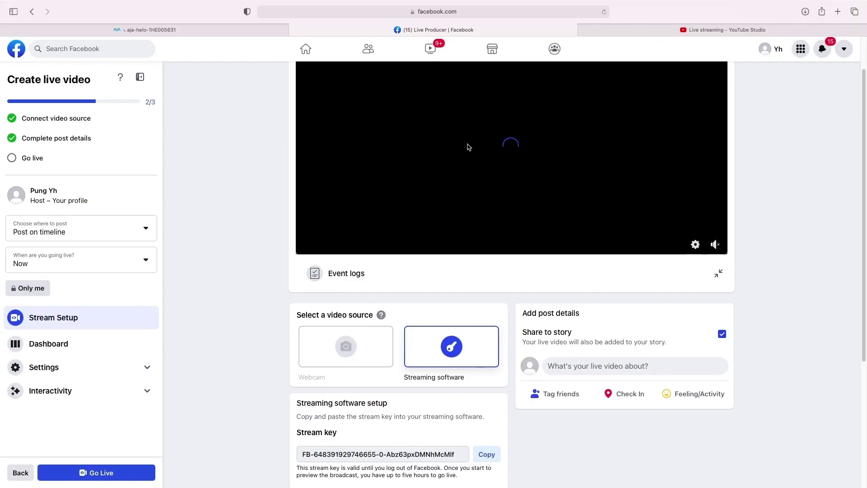
scroll(467, 146, "up", 3)
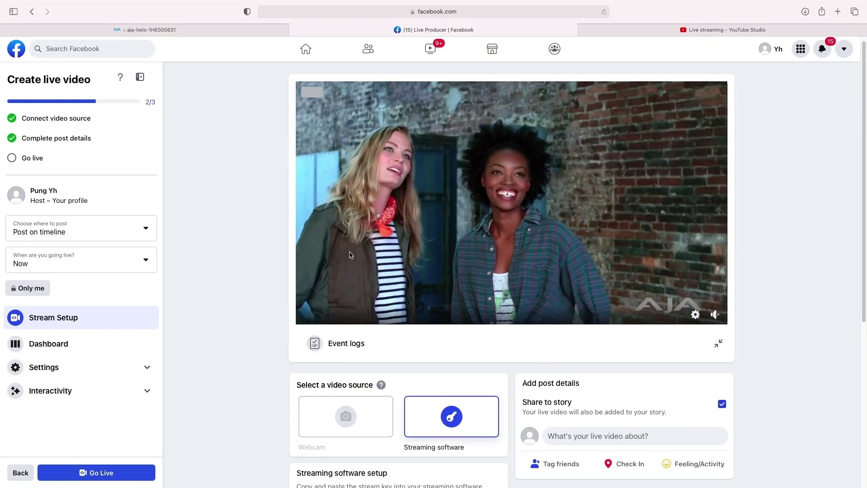
left_click(130, 477)
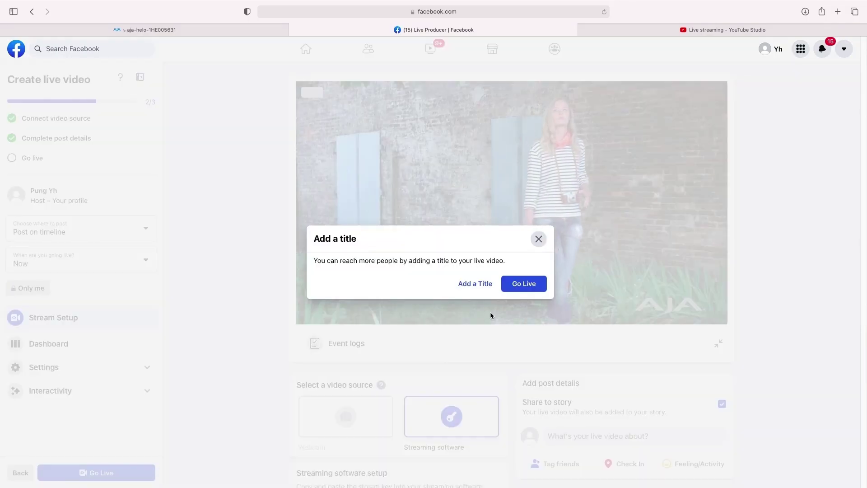
left_click(518, 290)
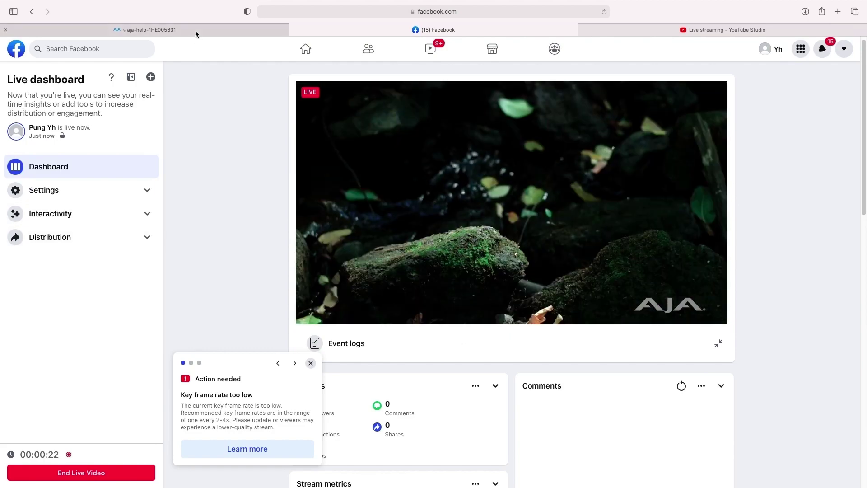
Check the stream in HELO and on the Facebook live dashboard, and reload the HELO web interface
left_click(195, 30)
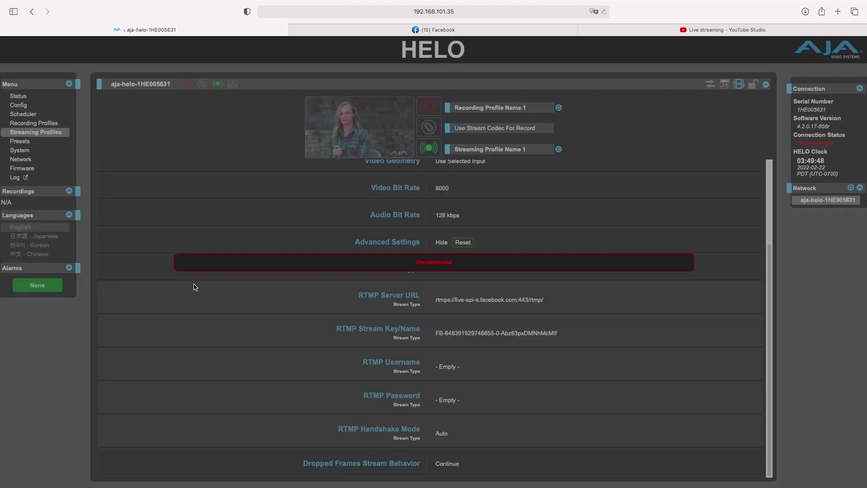
left_click(441, 29)
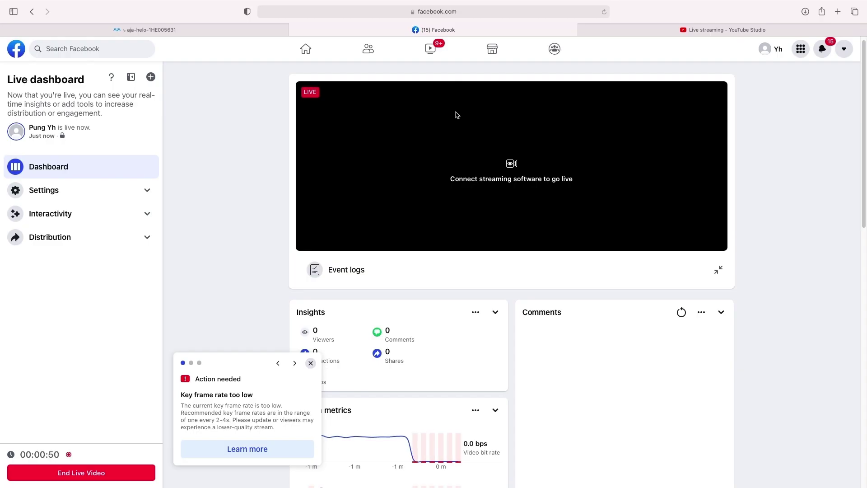
left_click(232, 34)
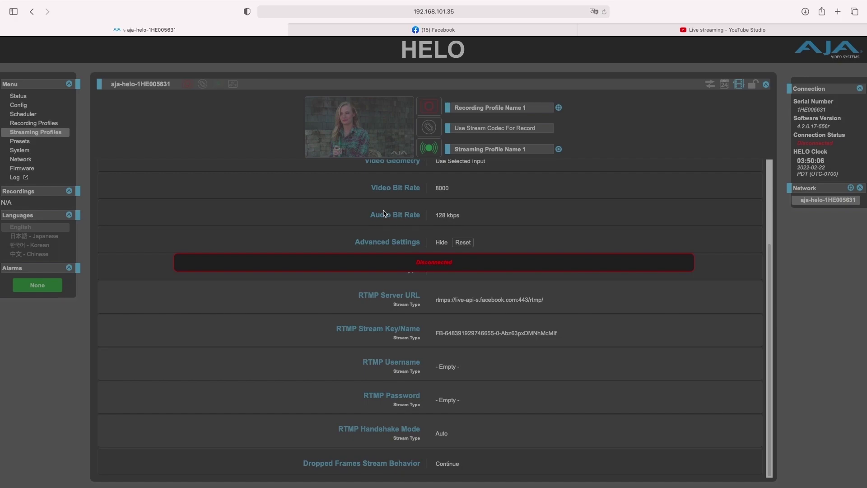
scroll(384, 214, "up", 3)
key("super+r")
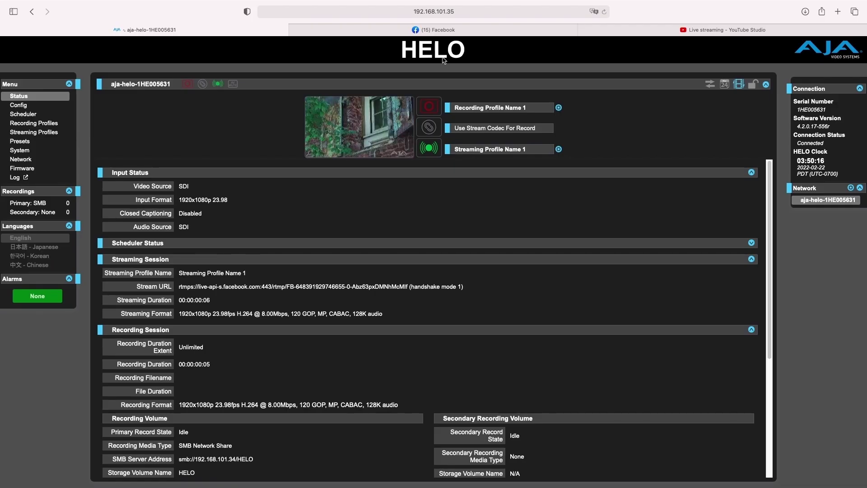
Switch to the Facebook live dashboard and dismiss the key frame rate notice and the event tip
left_click(448, 33)
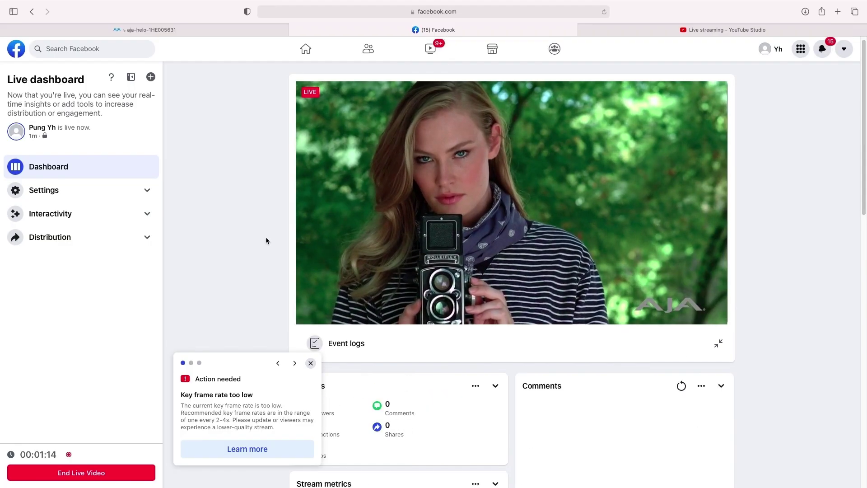
left_click(311, 364)
left_click(310, 365)
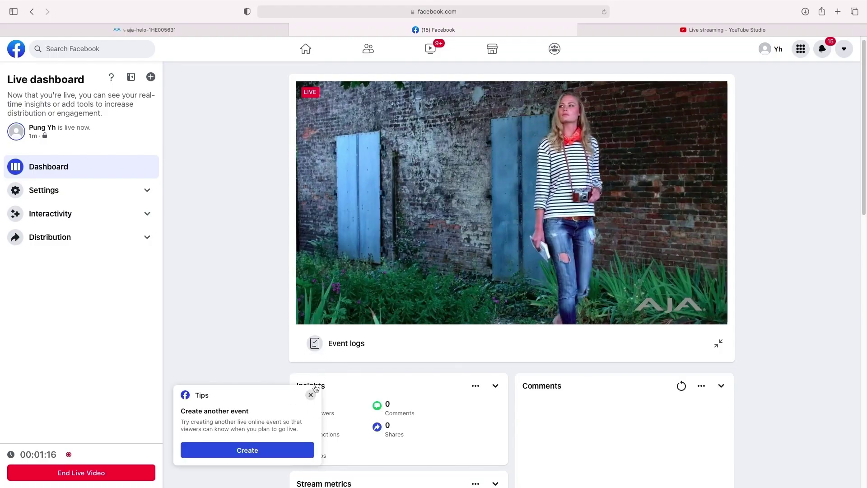
left_click(312, 394)
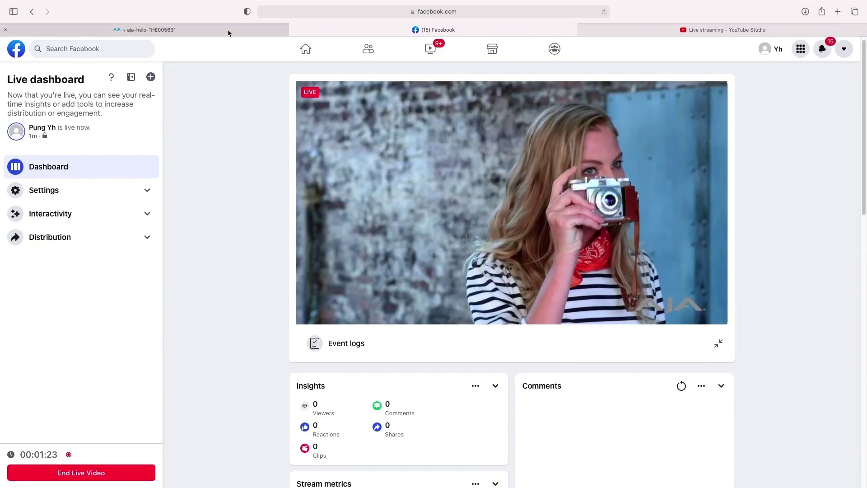
Return to HELO, open the Config page, and stop the active stream
left_click(229, 30)
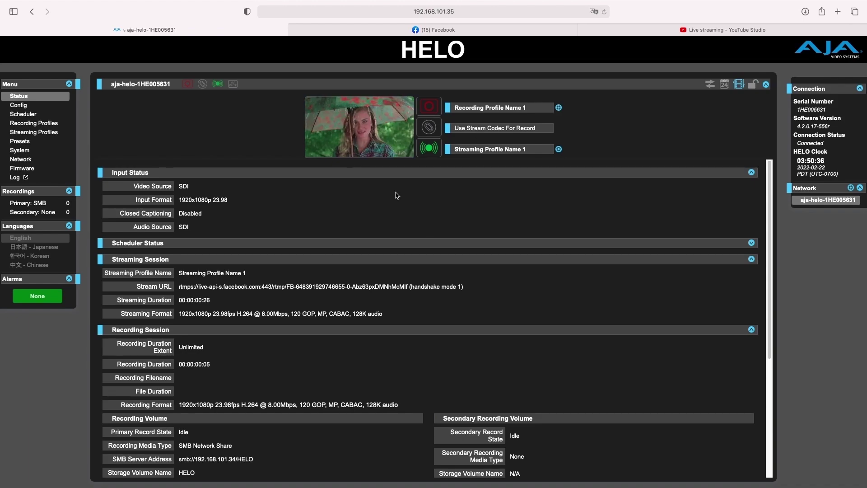
left_click(45, 108)
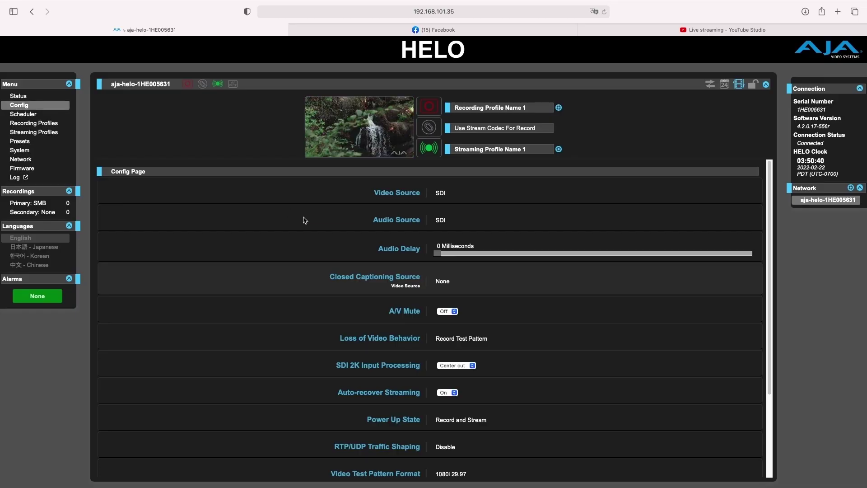
scroll(383, 287, "down", 1)
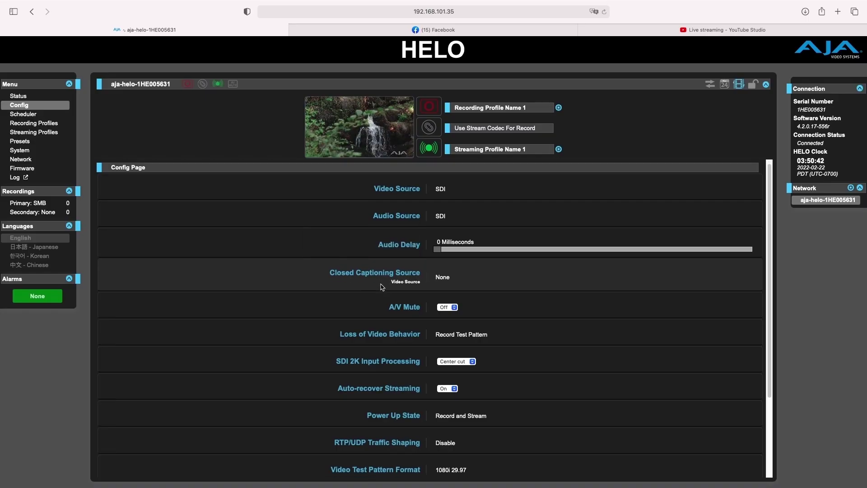
scroll(383, 288, "down", 4)
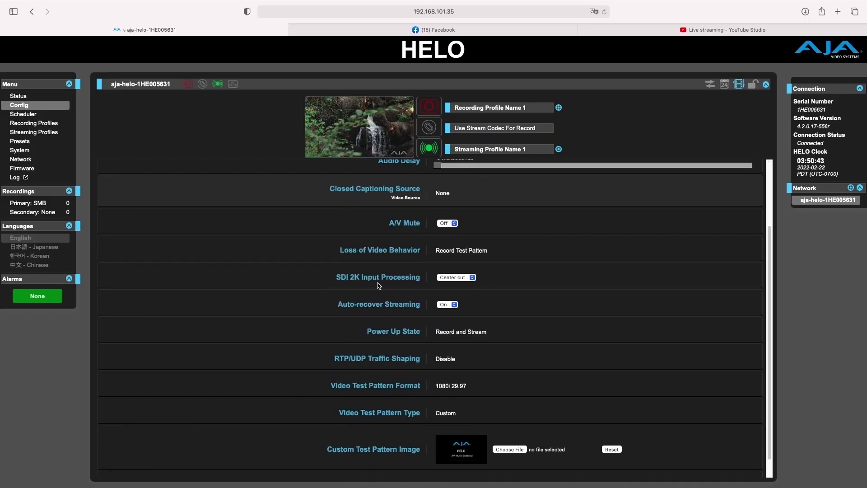
left_click(428, 151)
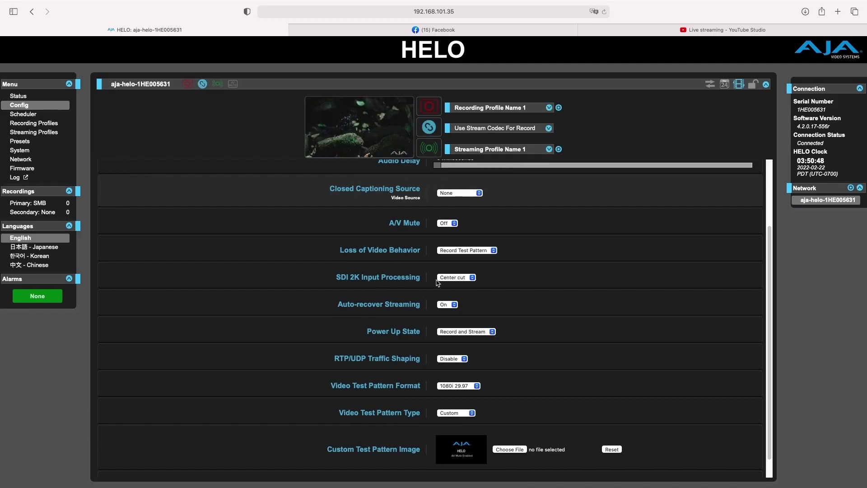
Review the Power Up State options on the Config page and keep Record and Stream selected
scroll(429, 301, "down", 1)
scroll(430, 301, "up", 5)
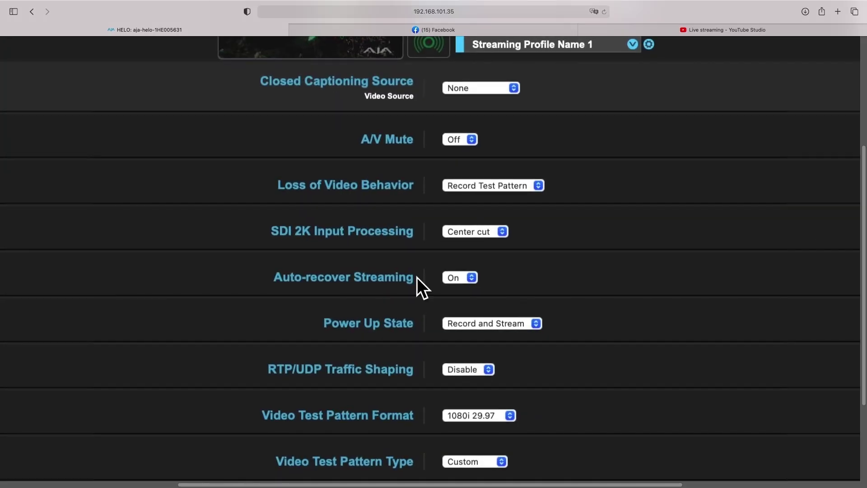
left_click(460, 323)
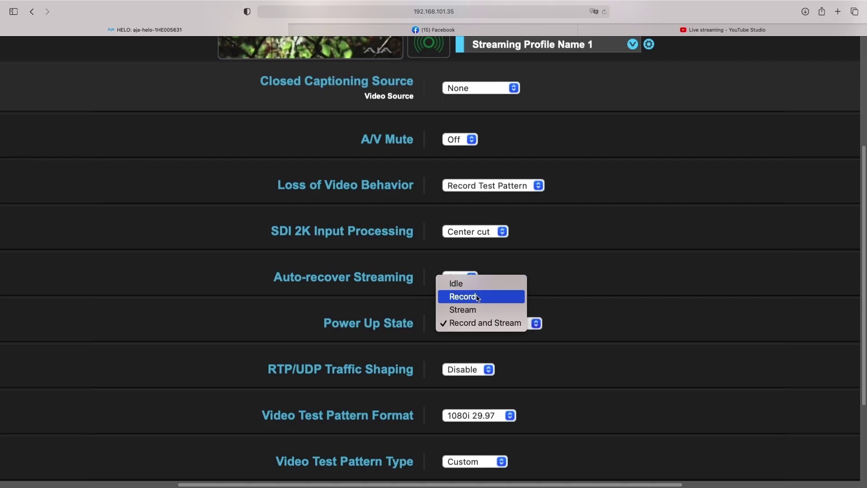
left_click(499, 327)
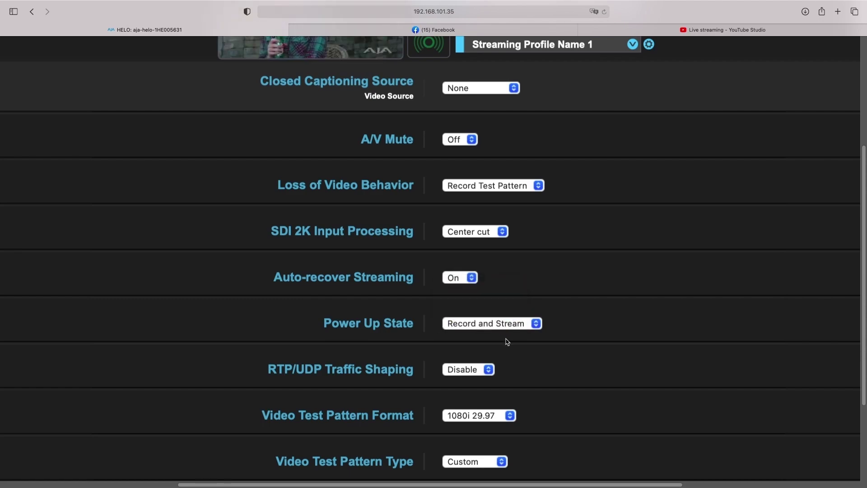
scroll(507, 341, "down", 1)
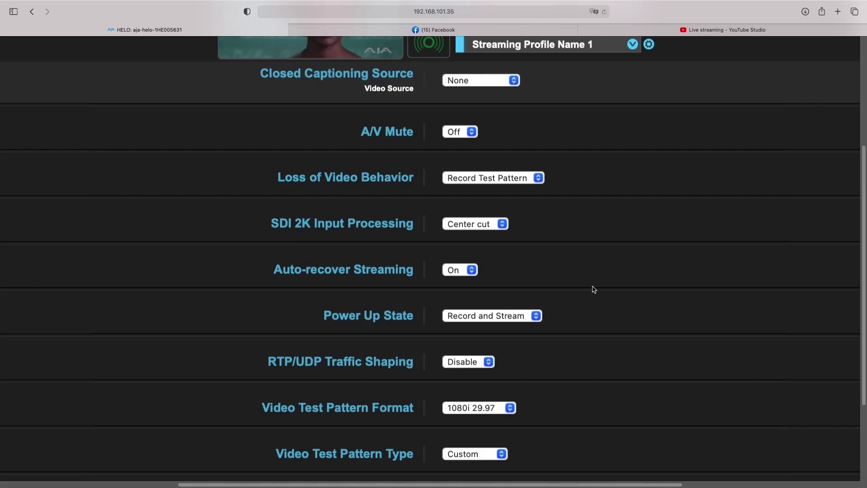
Start streaming with Streaming Profile Name 1 and recording with Recording Profile Name 1 in HELO
scroll(594, 290, "down", 5)
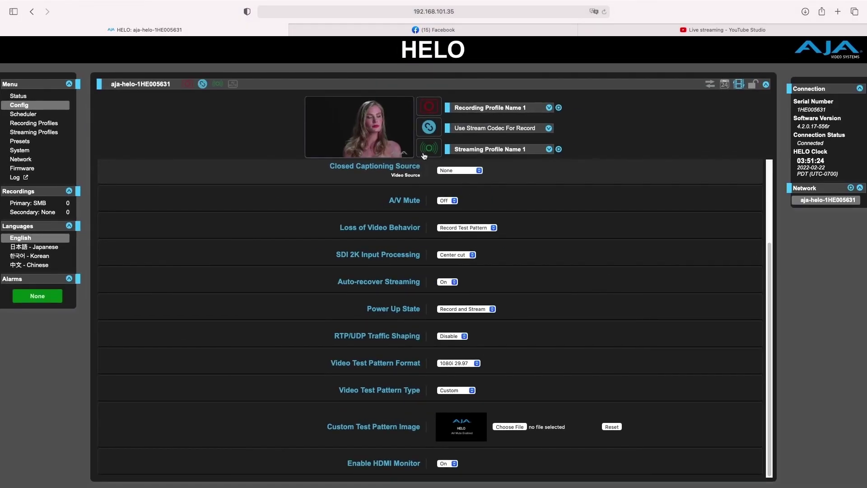
left_click(425, 155)
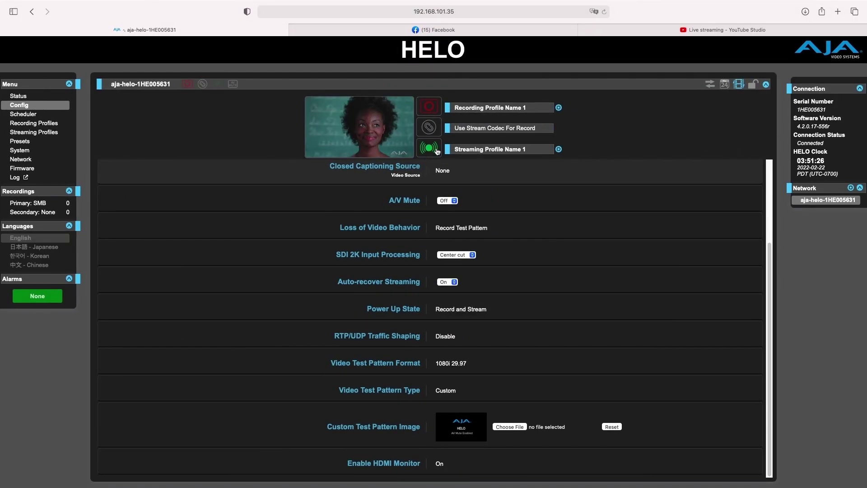
scroll(441, 169, "up", 5)
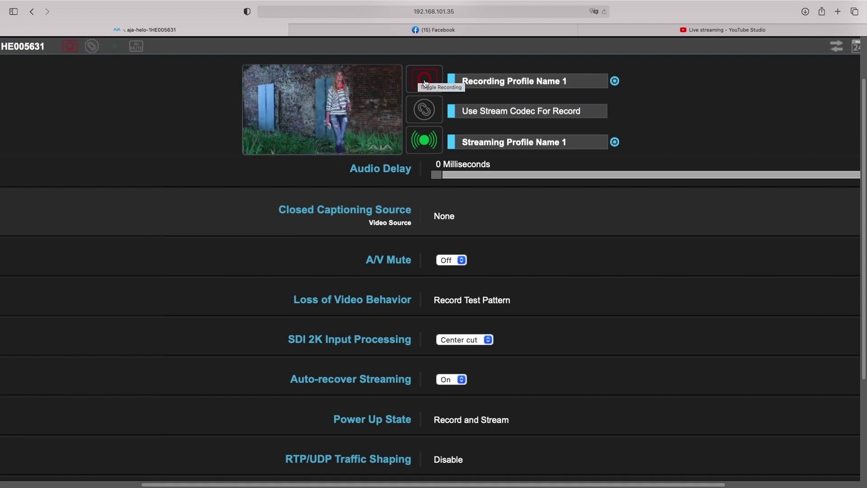
left_click(424, 82)
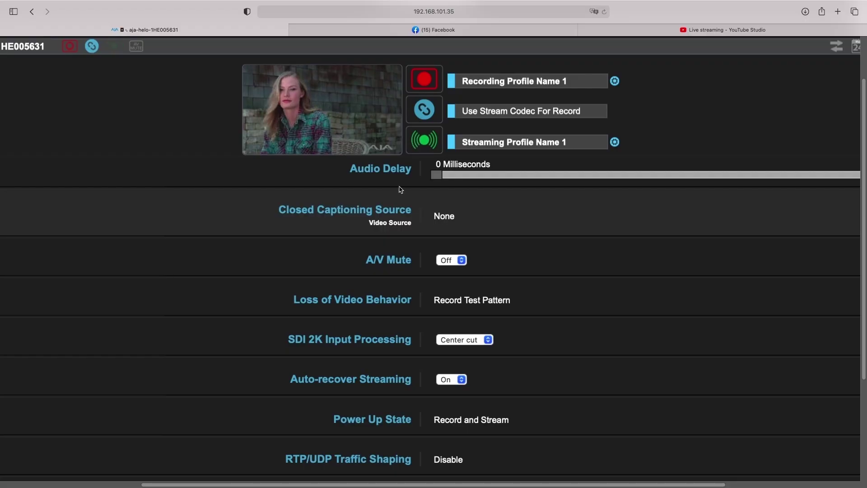
scroll(405, 190, "down", 5)
scroll(404, 190, "down", 2)
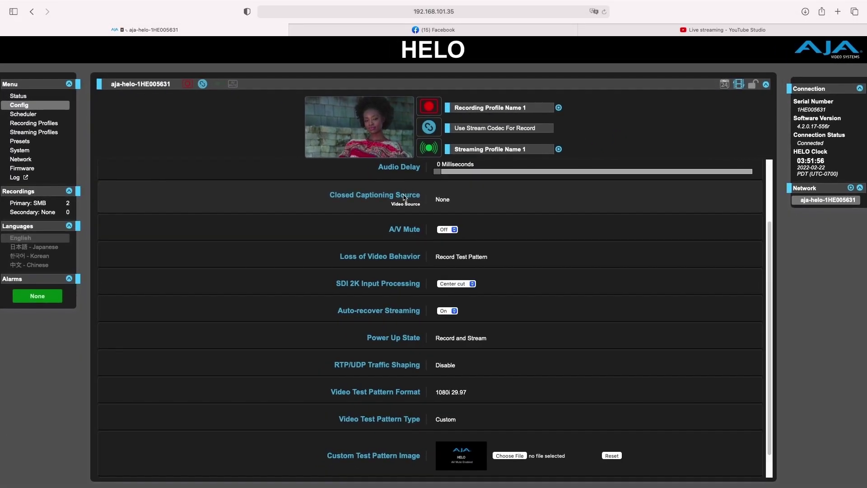
Alternate between the Facebook live dashboard and HELO to check the stream and recording through the unit's restart
left_click(439, 32)
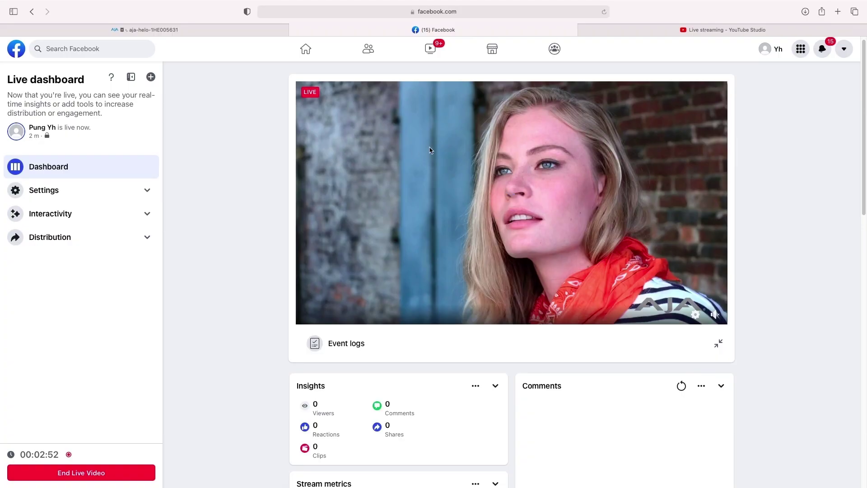
left_click(192, 30)
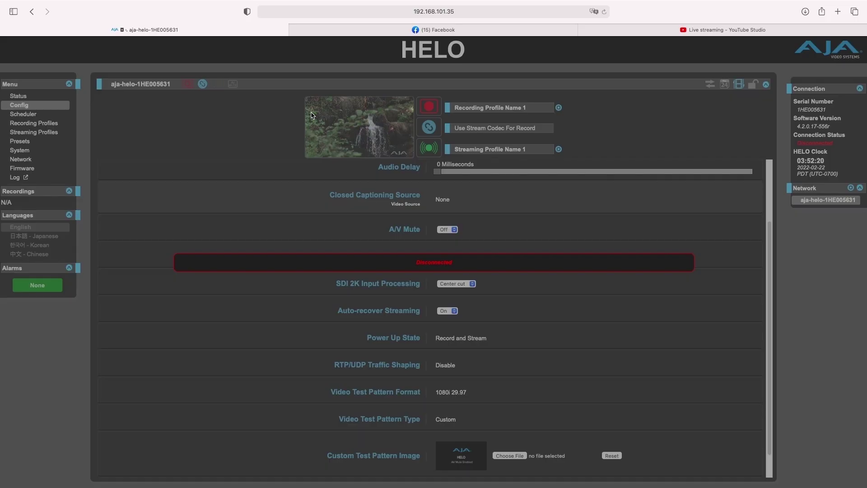
left_click(392, 40)
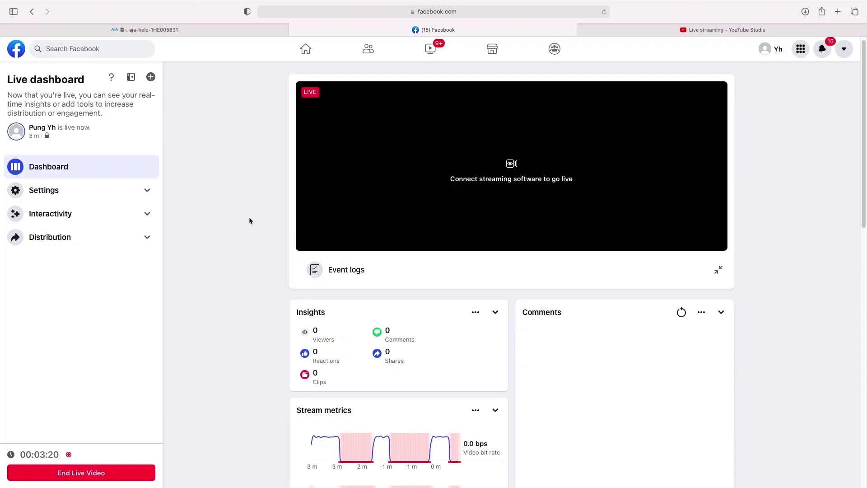
left_click(219, 30)
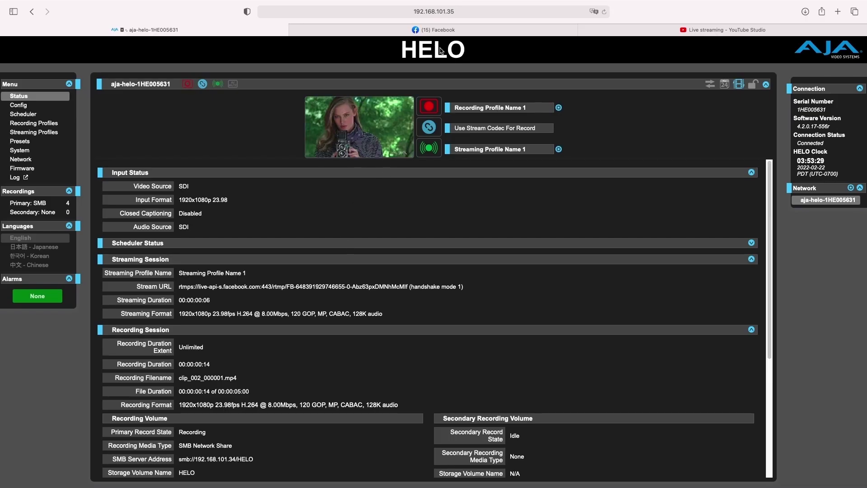
left_click(436, 30)
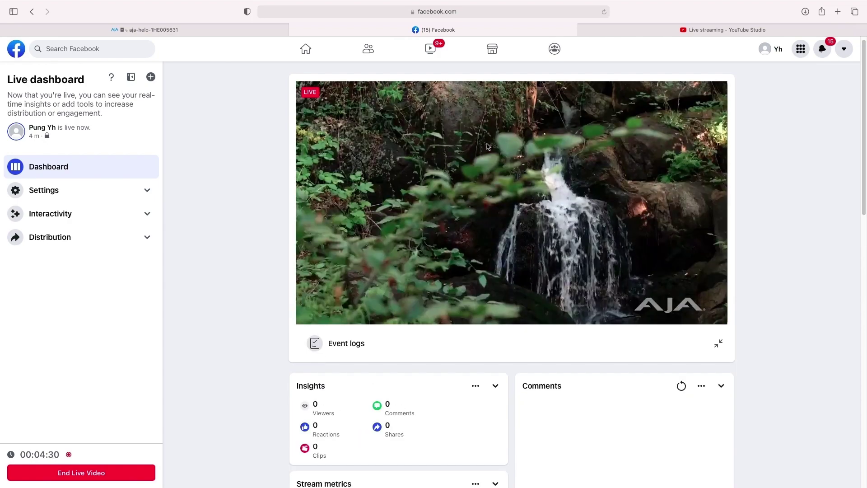
left_click(219, 30)
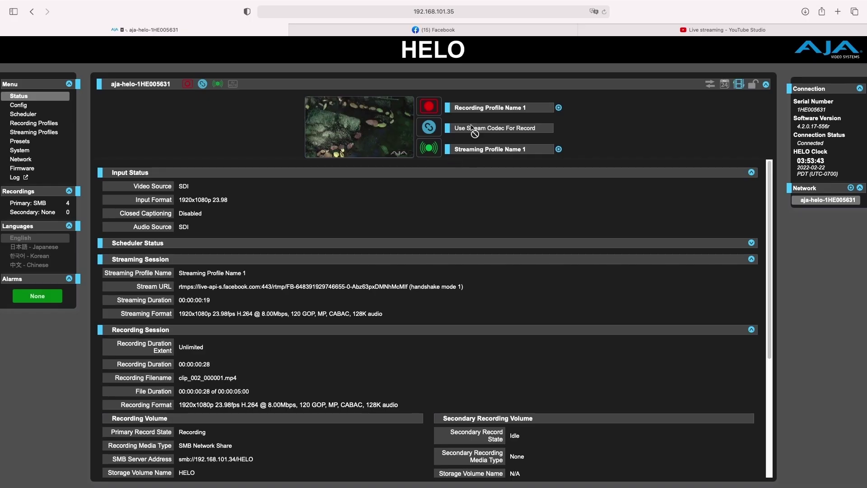
Open the Config page, look over its settings, and stop the active recording and stream
left_click(58, 108)
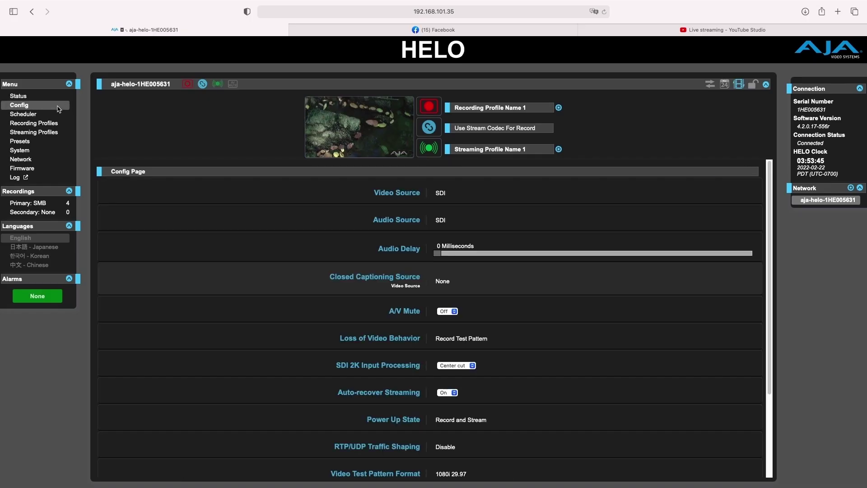
scroll(327, 229, "down", 1)
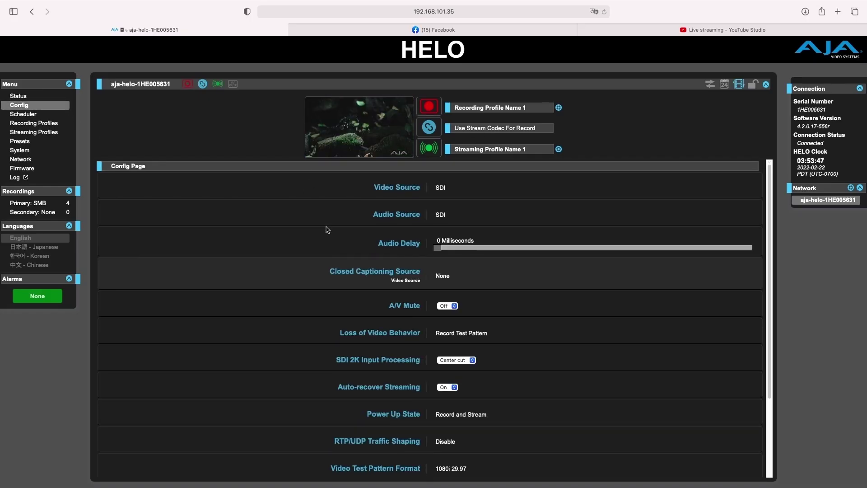
mouse_move(325, 227)
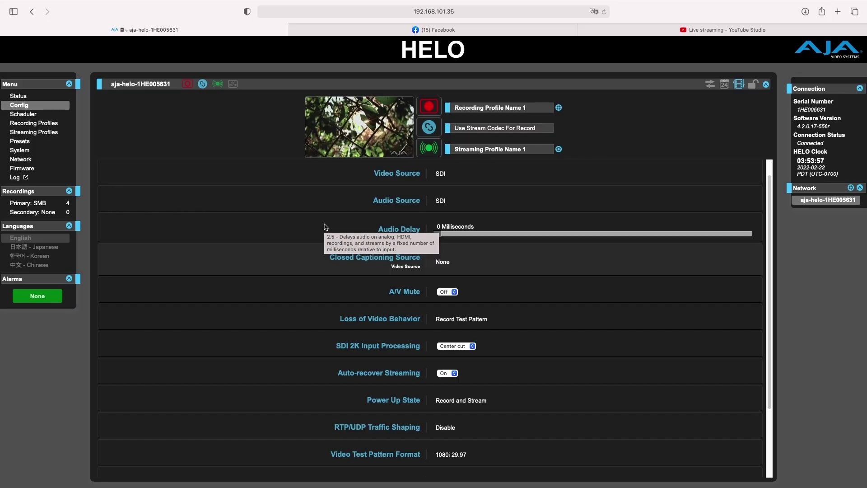
scroll(326, 227, "down", 1)
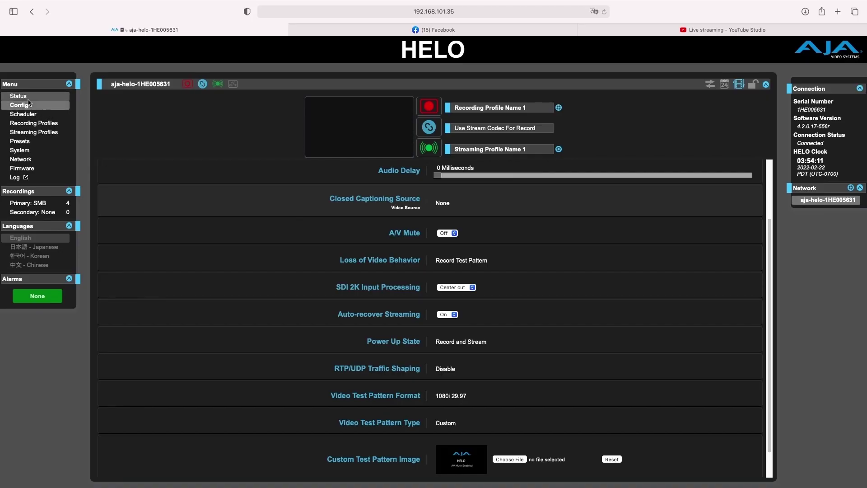
left_click(423, 105)
left_click(428, 155)
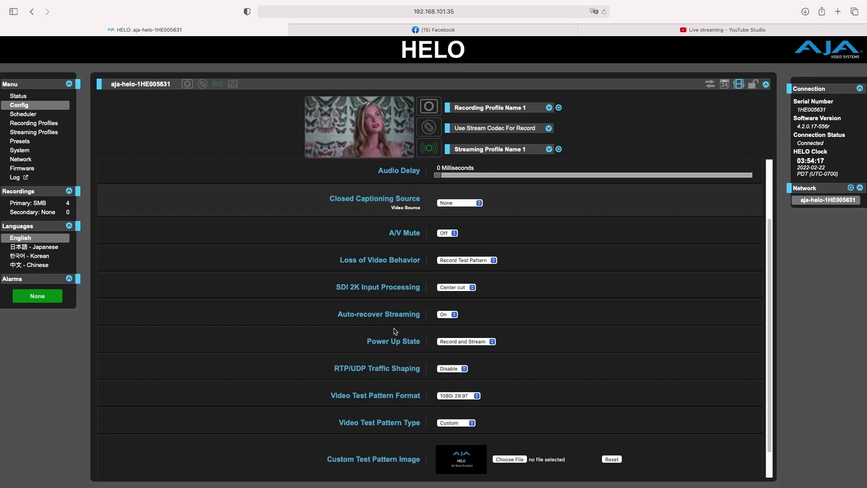
Review the Loss of Video Behavior and Video Test Pattern Type options, keeping Record Test Pattern and Custom selected
scroll(395, 332, "down", 1)
scroll(399, 268, "up", 5)
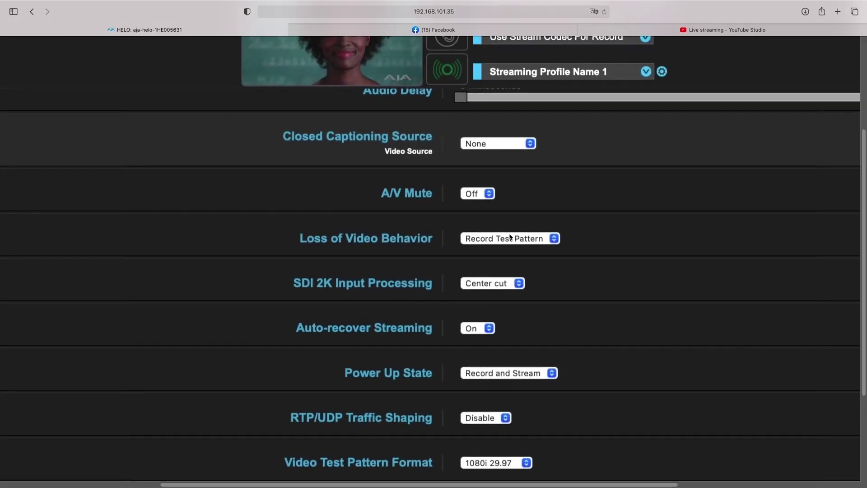
left_click(511, 237)
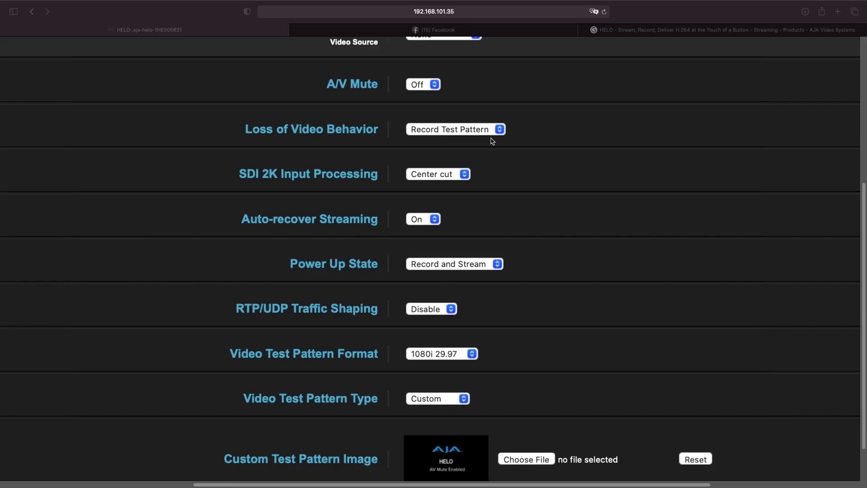
left_click(497, 131)
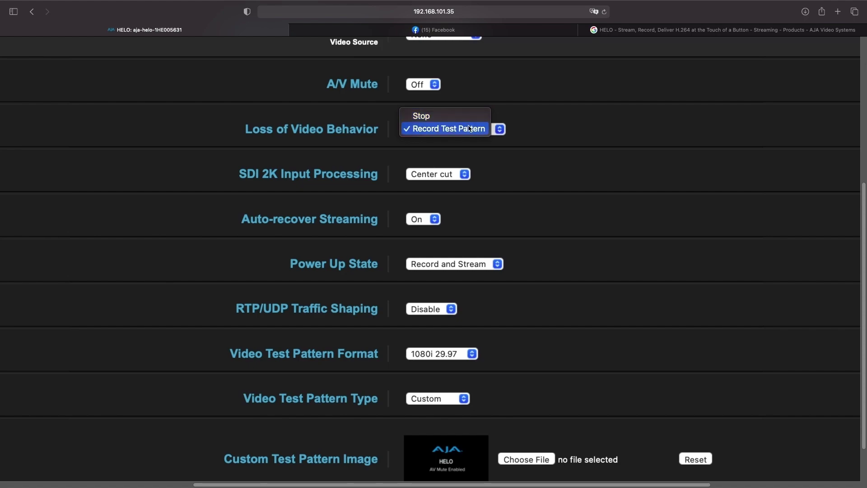
left_click(529, 216)
left_click(464, 401)
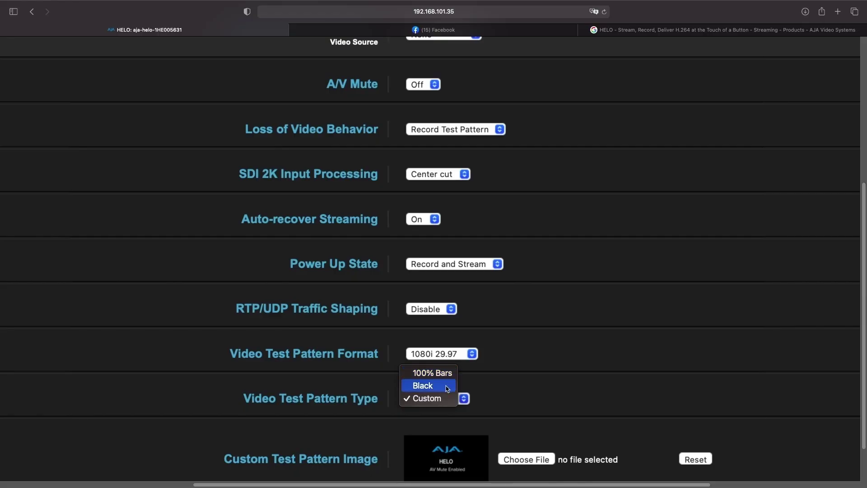
left_click(509, 393)
Start both recording and streaming from HELO with the custom test pattern configured for video loss
scroll(490, 397, "down", 1)
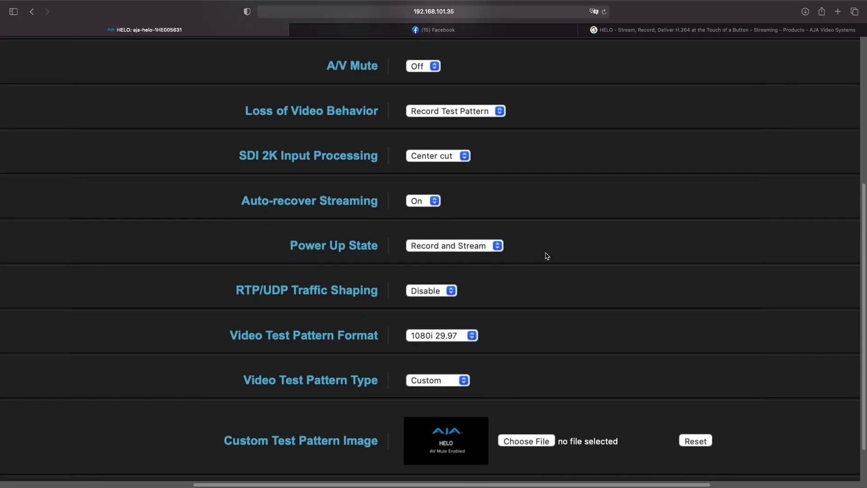
scroll(547, 256, "down", 5)
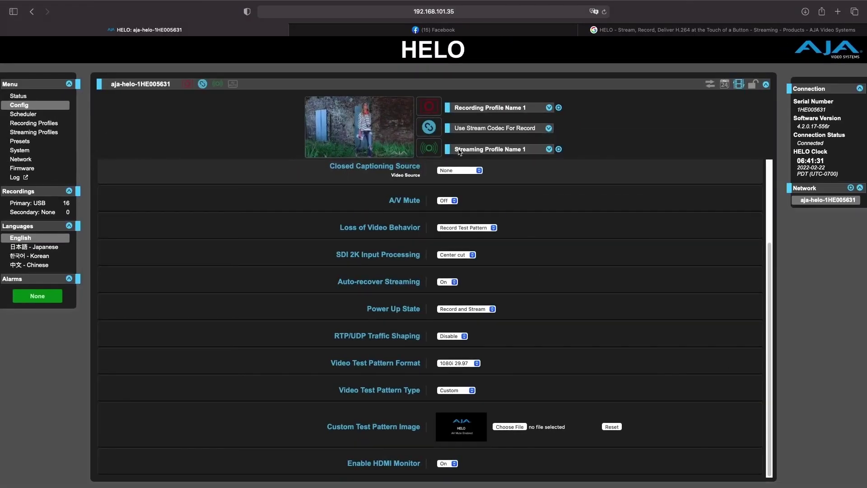
left_click(429, 109)
left_click(432, 148)
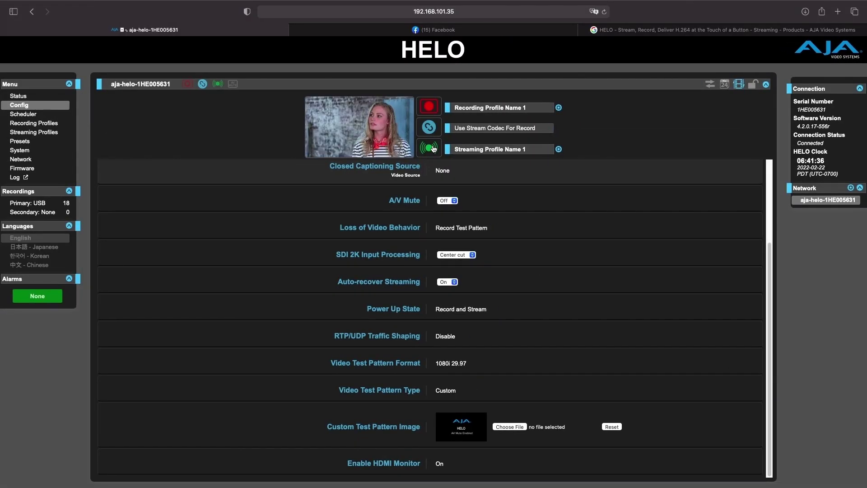
Alternate between the Facebook live dashboard and HELO to check the stream while the video input is lost and restored
left_click(444, 33)
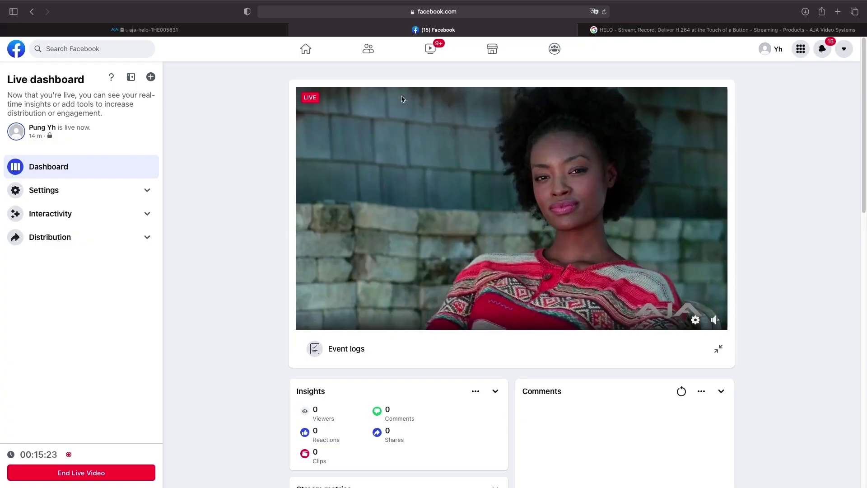
left_click(183, 31)
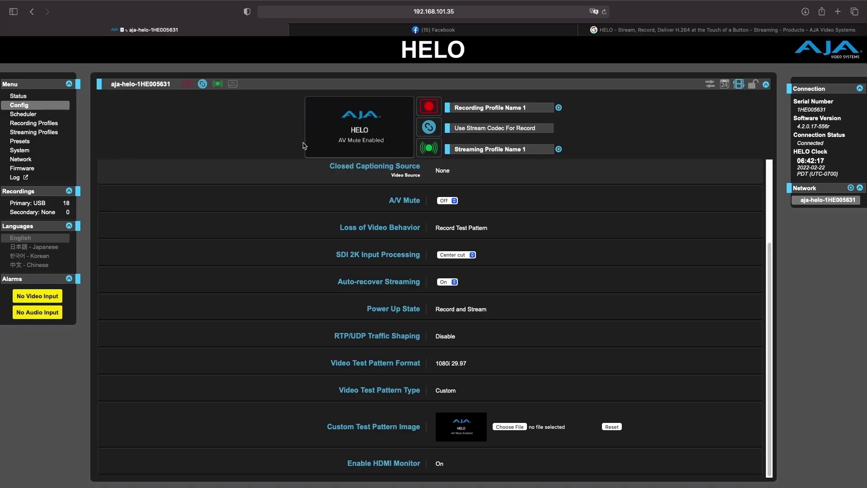
left_click(353, 30)
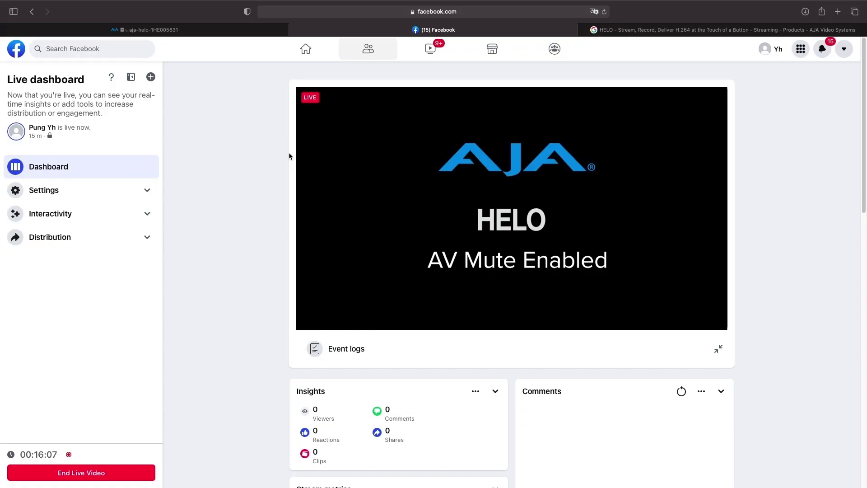
left_click(146, 30)
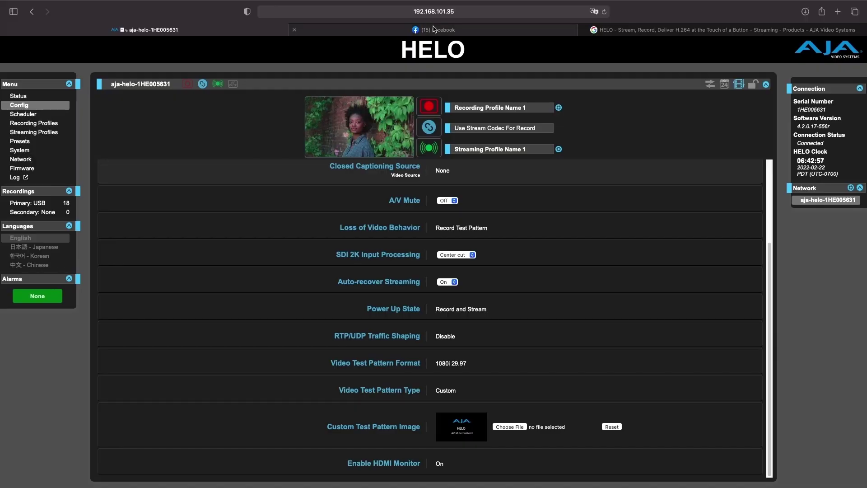
left_click(434, 29)
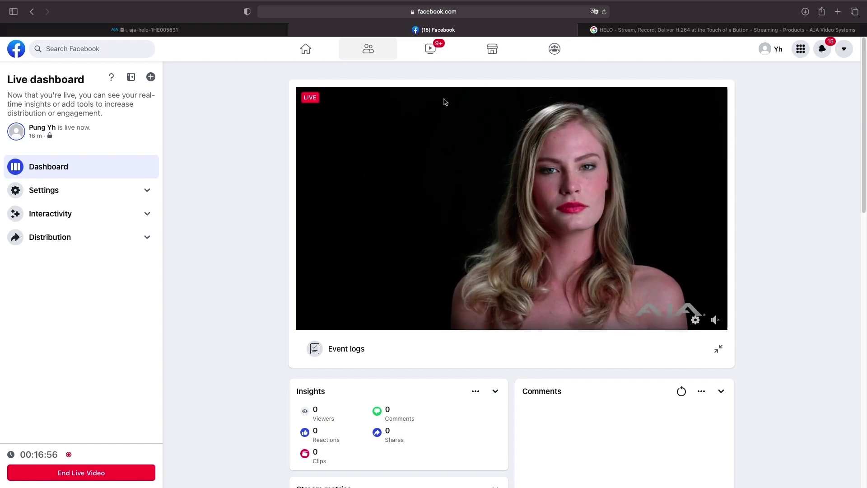
Return to HELO, open the Streaming Profiles page, and stop the active recording and stream
left_click(179, 35)
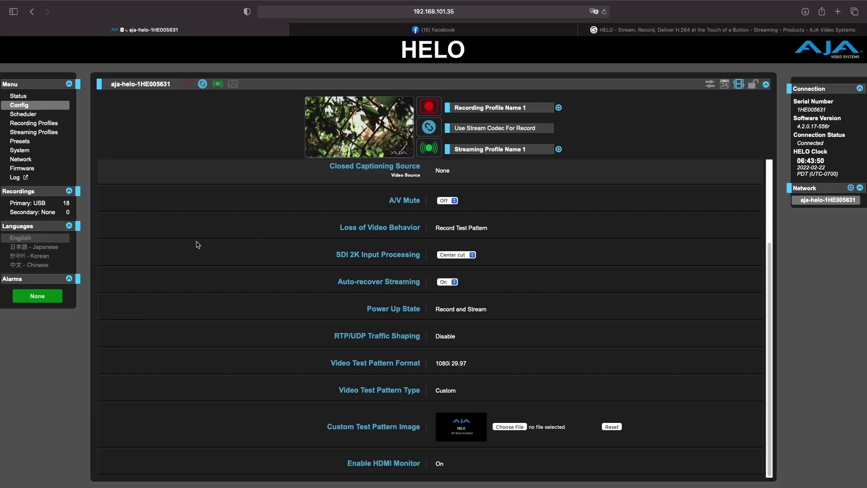
left_click(36, 132)
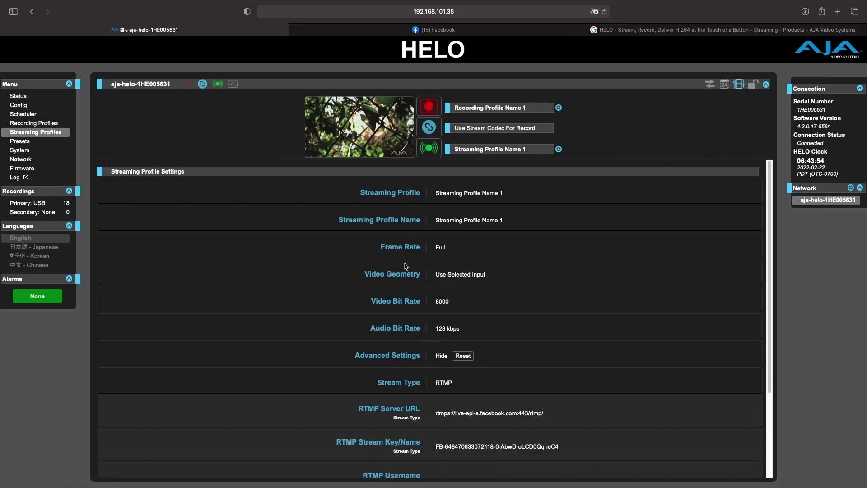
left_click(430, 108)
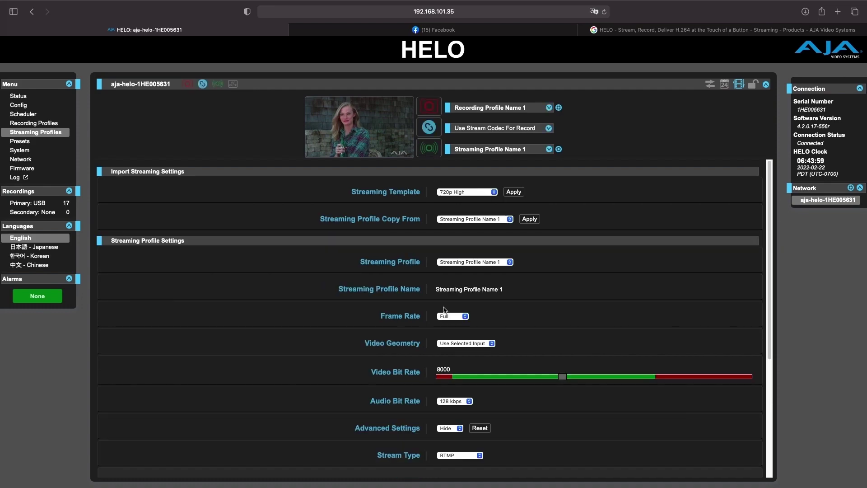
Review the Dropped Frames Stream Behavior options in the streaming profile, keeping Continue selected
scroll(434, 296, "down", 5)
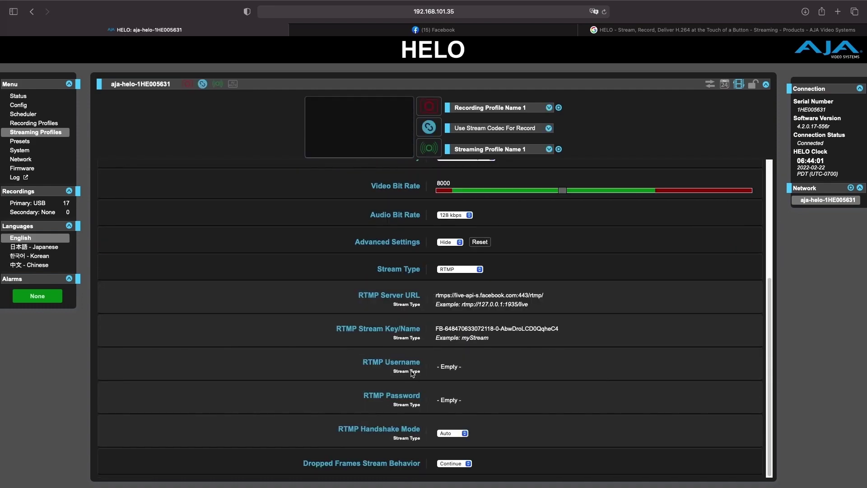
scroll(411, 384, "up", 3)
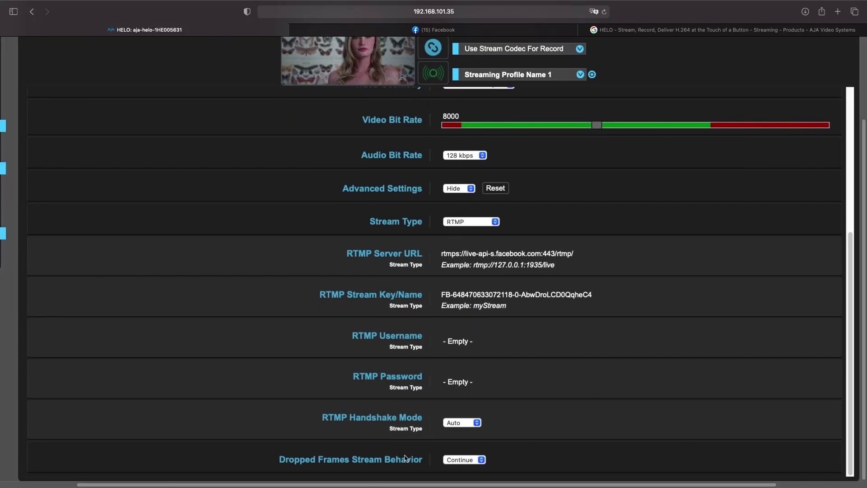
scroll(405, 458, "up", 3)
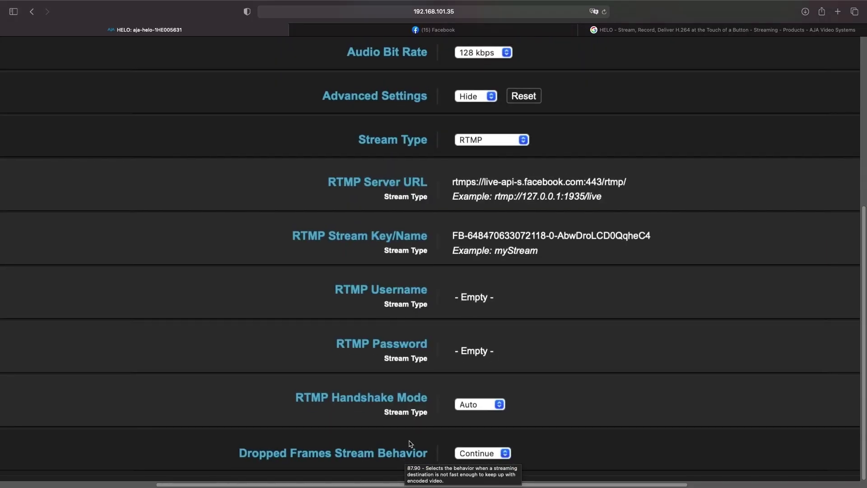
left_click(472, 455)
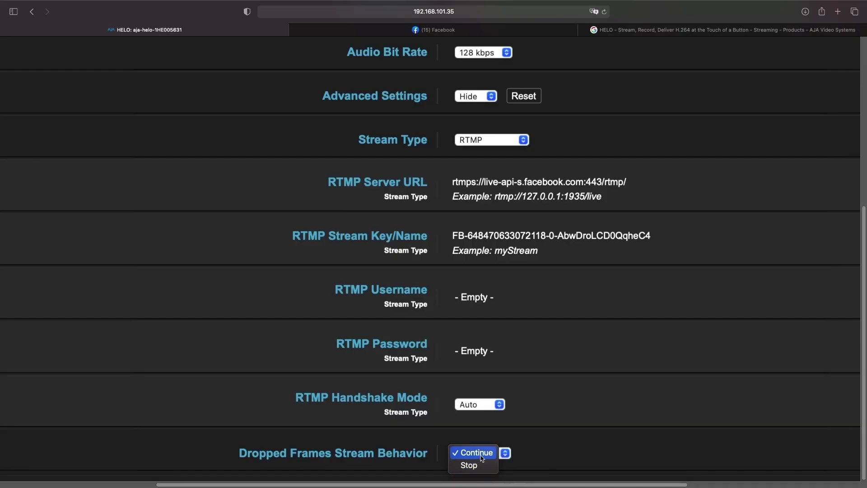
left_click(635, 421)
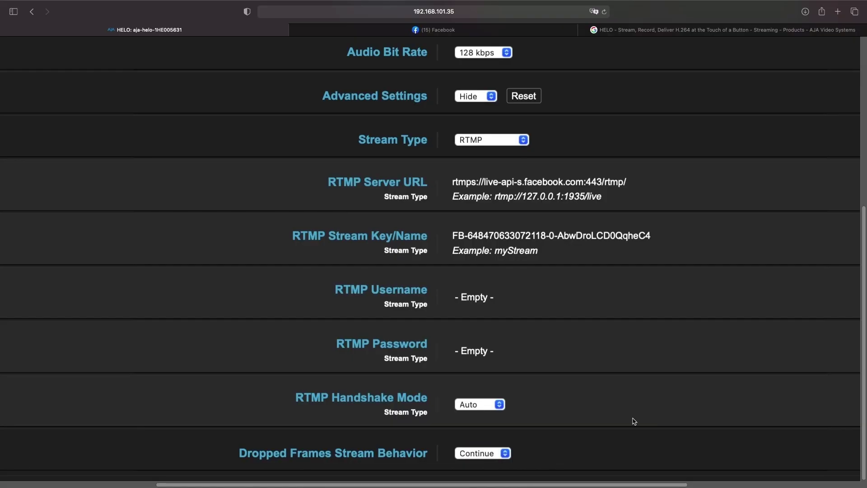
scroll(635, 421, "down", 5)
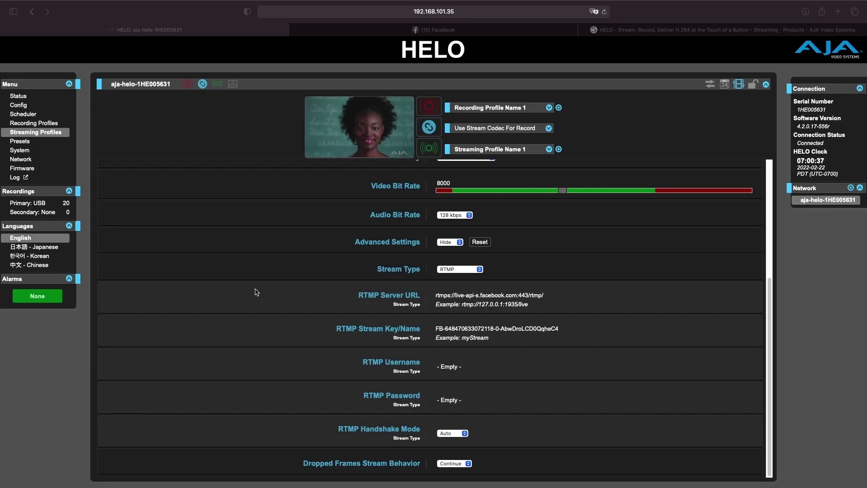
Open the Recording Profiles page and set Recording Media Type to SMB Network Share
left_click(50, 124)
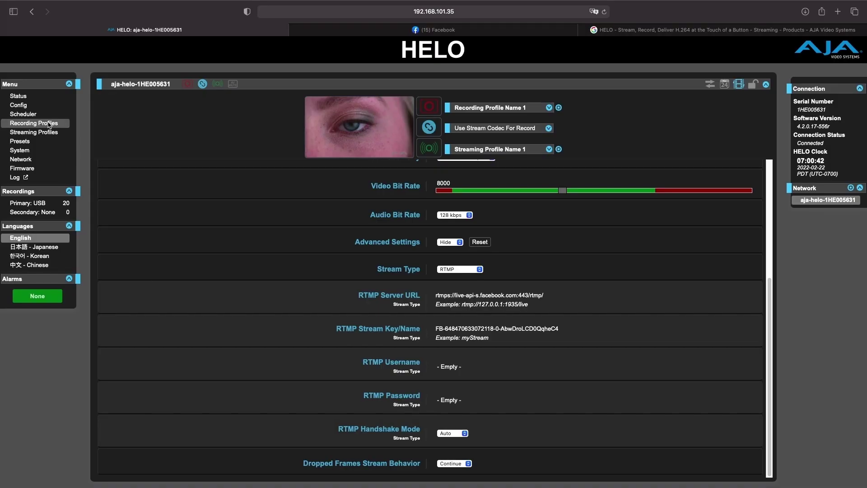
scroll(299, 252, "down", 3)
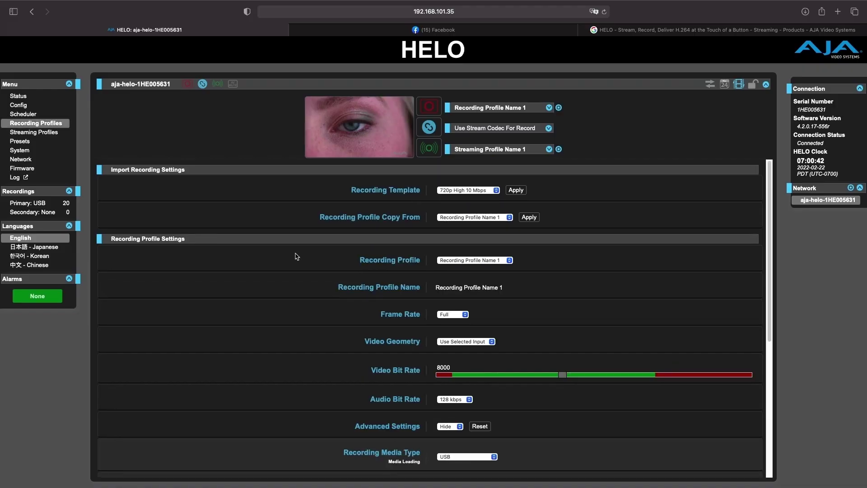
scroll(307, 265, "down", 4)
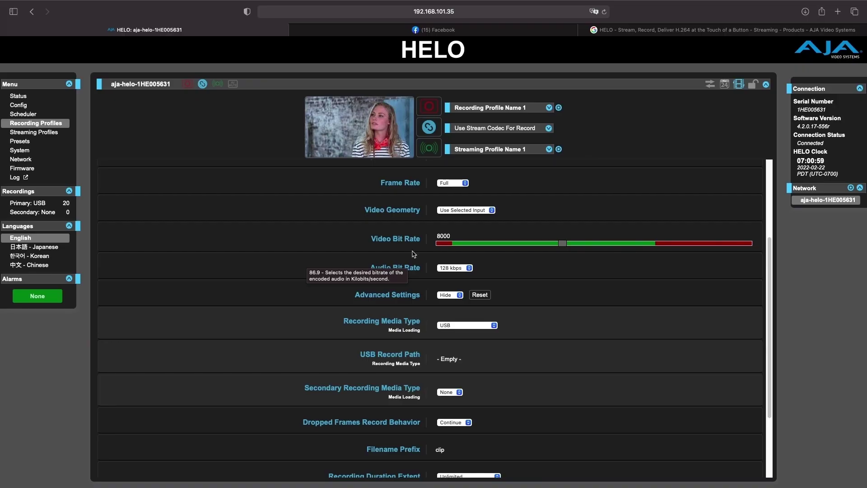
left_click(447, 326)
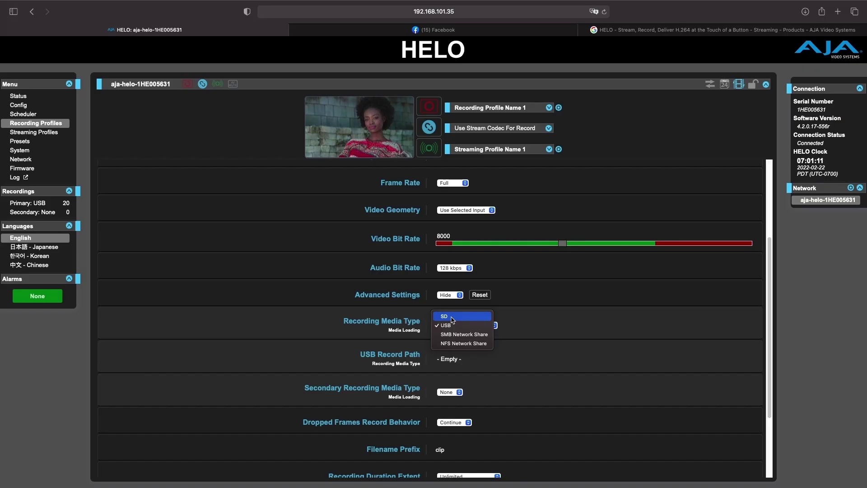
left_click(473, 338)
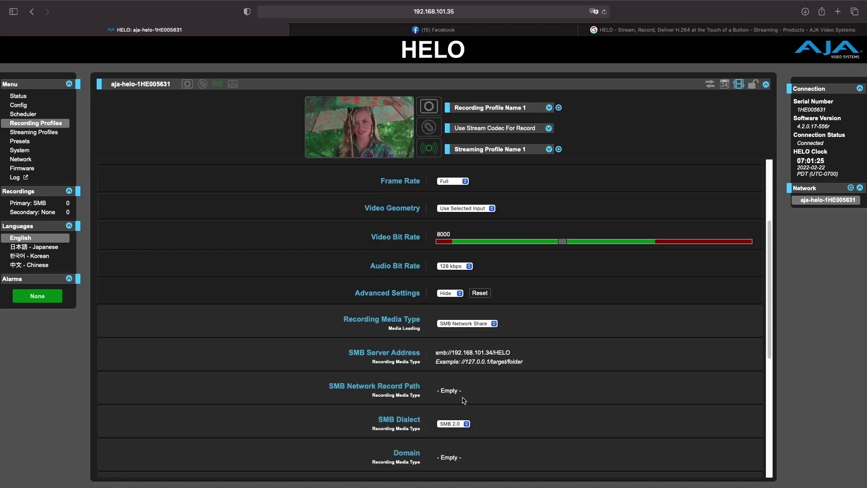
Set the Secondary Recording Media Type to USB, below the SMB share settings
scroll(461, 399, "down", 3)
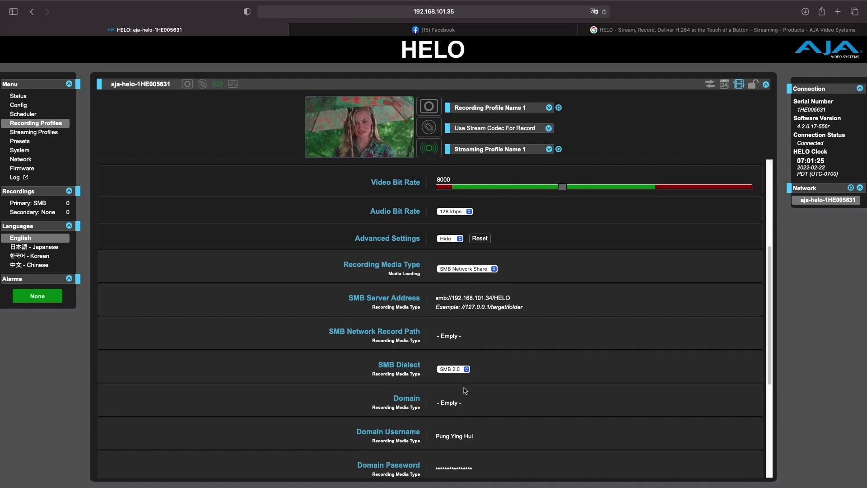
scroll(461, 406, "down", 5)
left_click(460, 393)
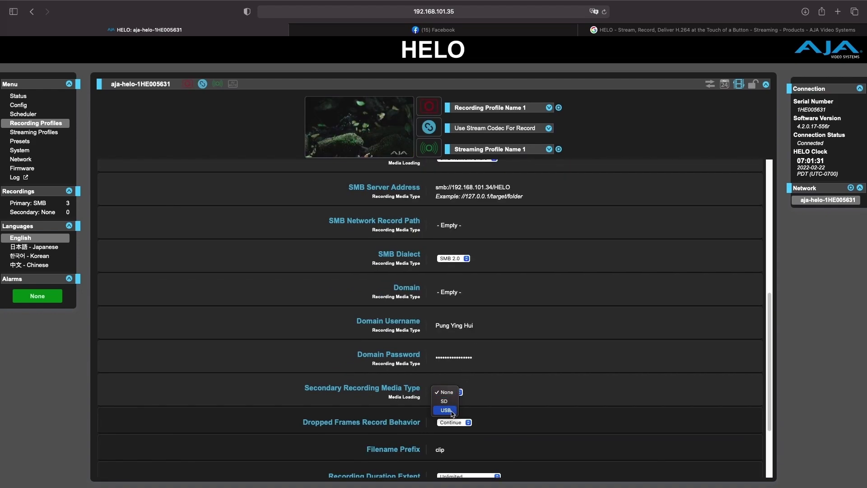
left_click(452, 412)
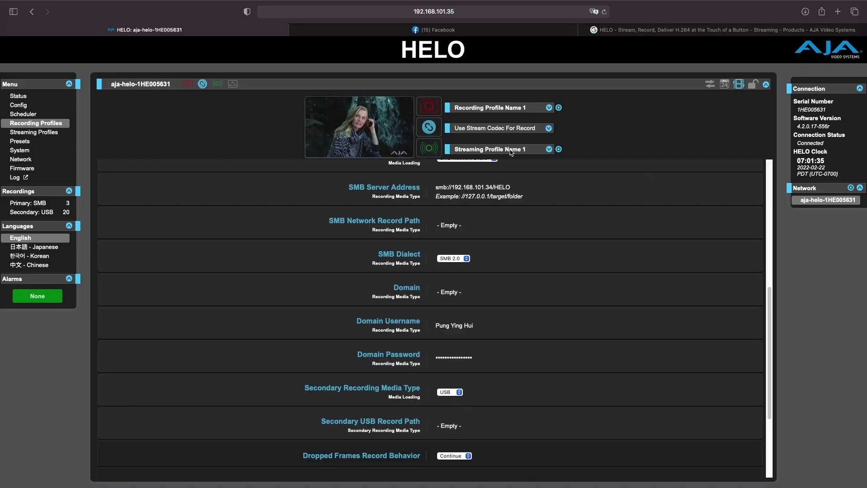
Record a test clip to both the SMB share and the USB drive, stopping the recording when done
left_click(433, 107)
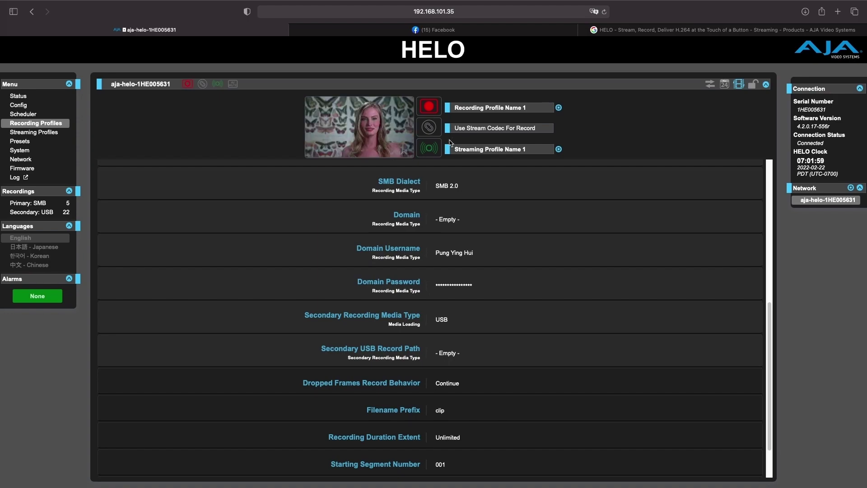
scroll(494, 219, "down", 1)
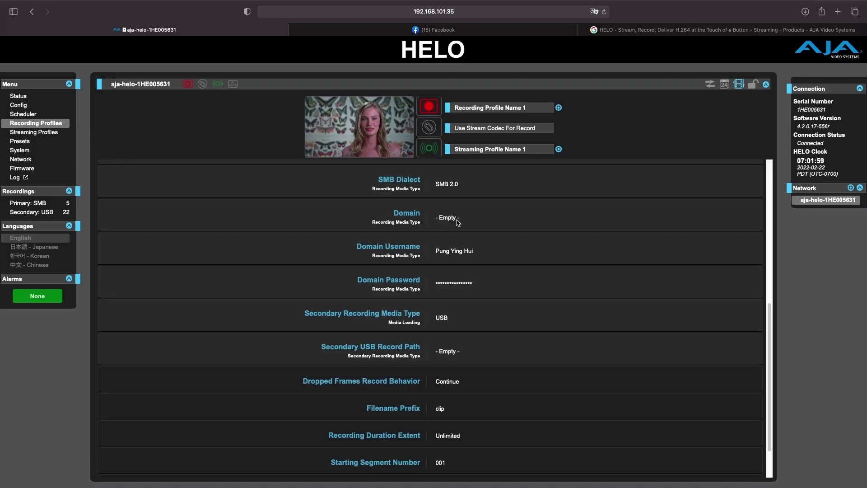
left_click(423, 114)
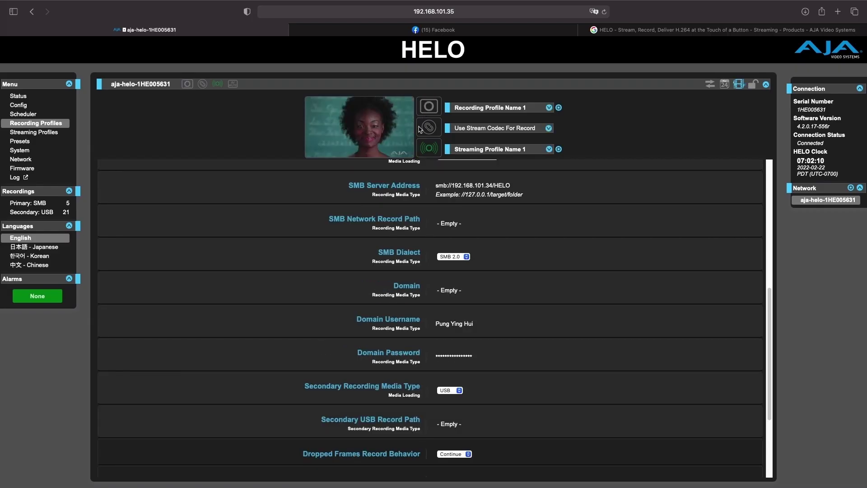
Review the Dropped Frames Record Behavior options in the recording profile, keeping Continue selected
scroll(490, 243, "down", 2)
scroll(490, 243, "down", 3)
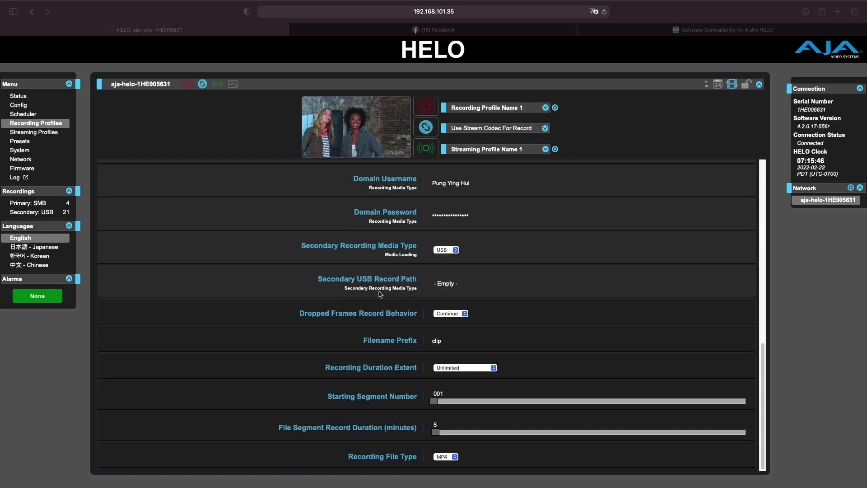
left_click(356, 307)
scroll(354, 303, "up", 5)
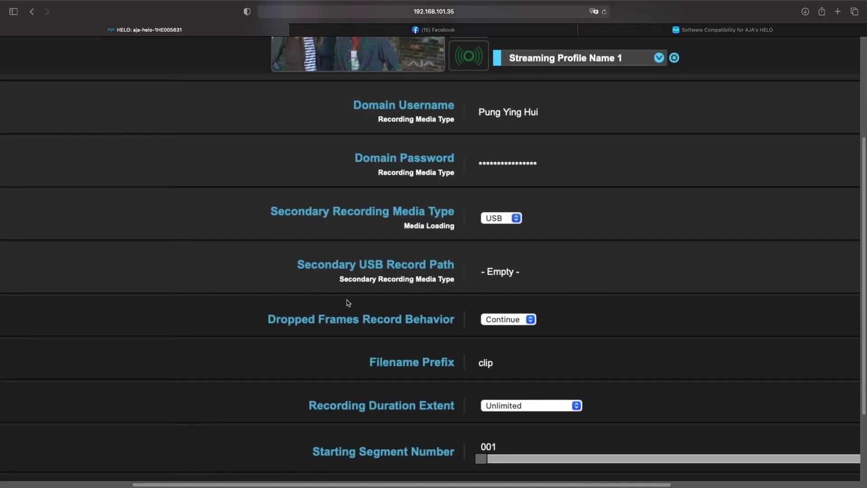
left_click(518, 322)
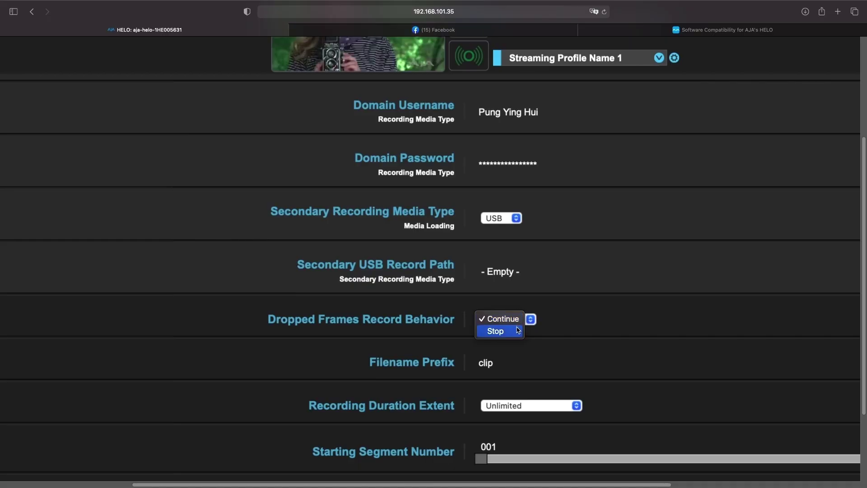
left_click(566, 326)
Examine the File Segment Record Duration setting near the end of the recording profile
scroll(568, 334, "down", 5)
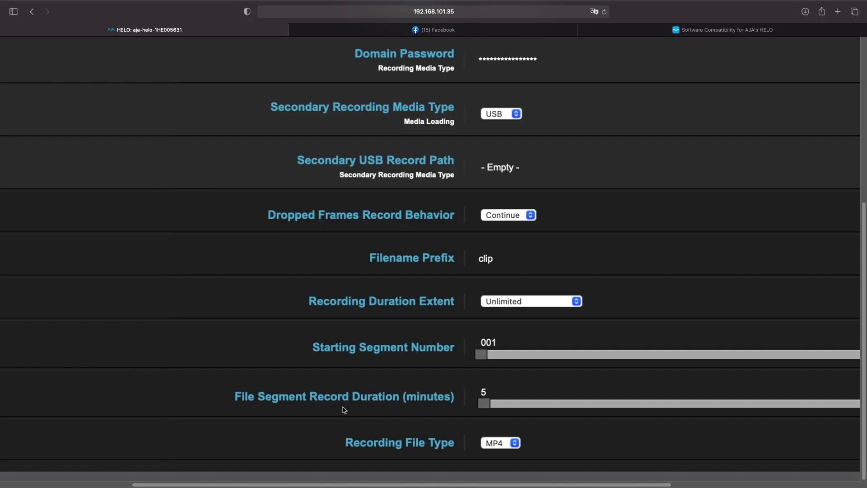
mouse_move(403, 408)
scroll(383, 318, "down", 5)
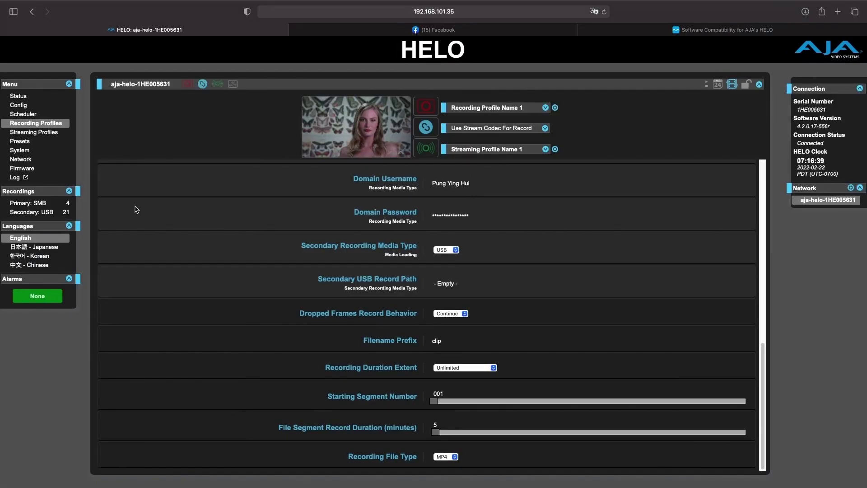
View the Streaming Profiles page briefly and return to the Recording Profiles page
left_click(51, 132)
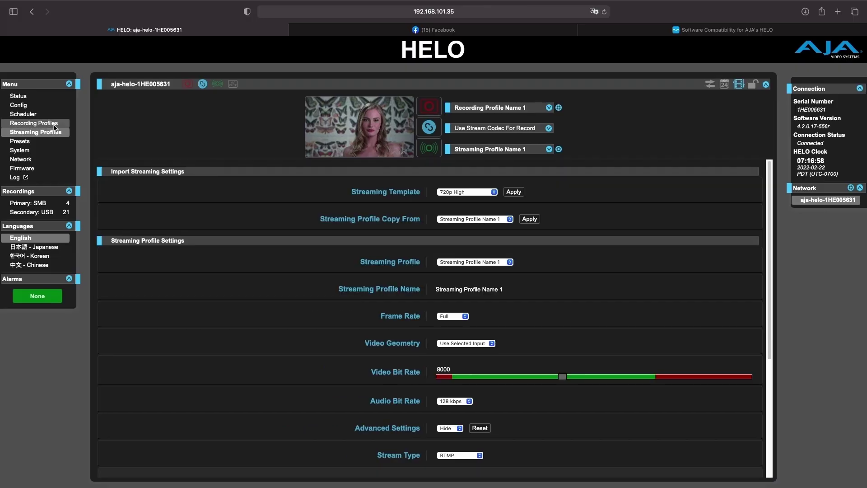
left_click(54, 125)
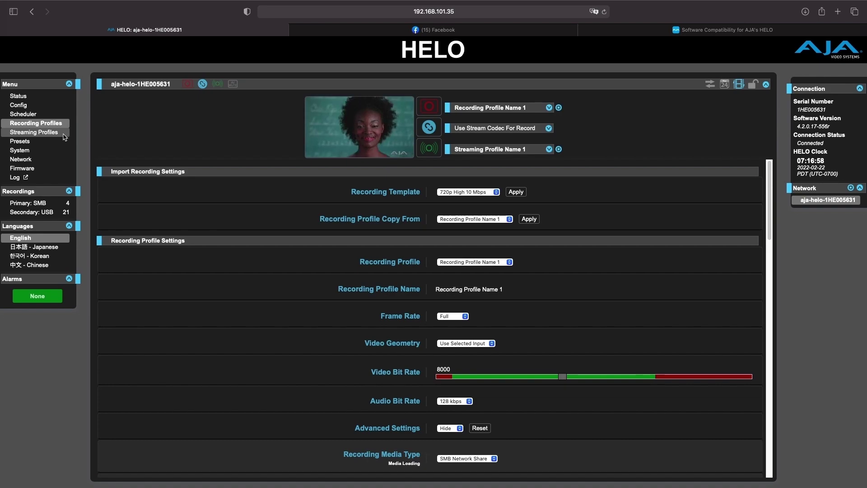
Switch to AJA's Software Compatibility page for HELO and look through the supported CDNs, software and streaming products
left_click(758, 34)
scroll(553, 175, "up", 3)
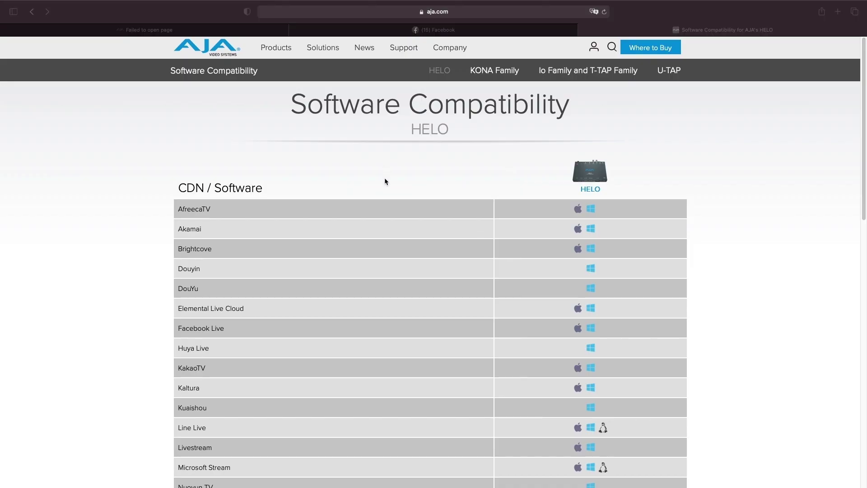
scroll(385, 181, "down", 10)
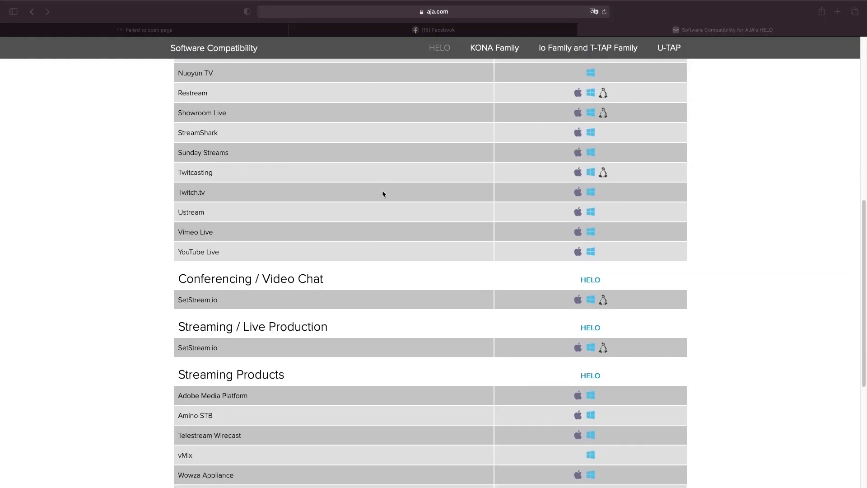